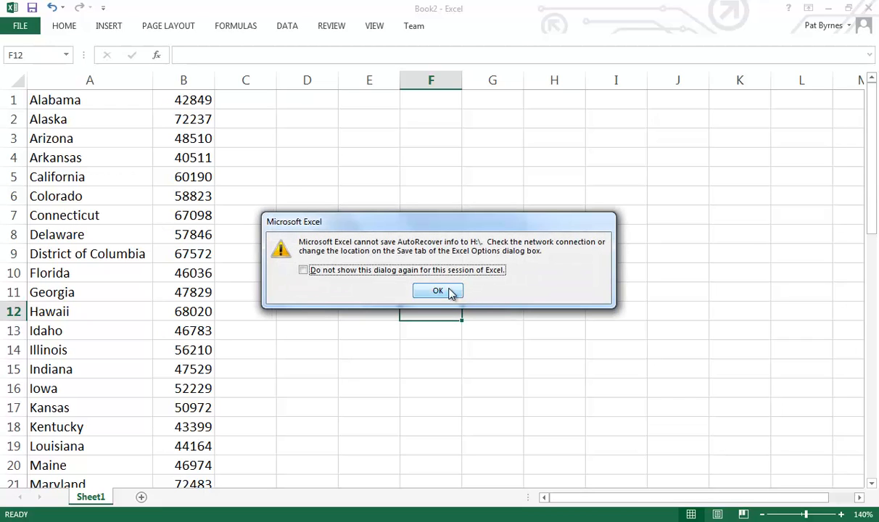
# Dismiss the AutoRecover warning for the rest of the session and look over the state data down to row 52
pyautogui.click(302, 270)
pyautogui.click(438, 290)
pyautogui.moveTo(875, 161); pyautogui.dragTo(849, 414)
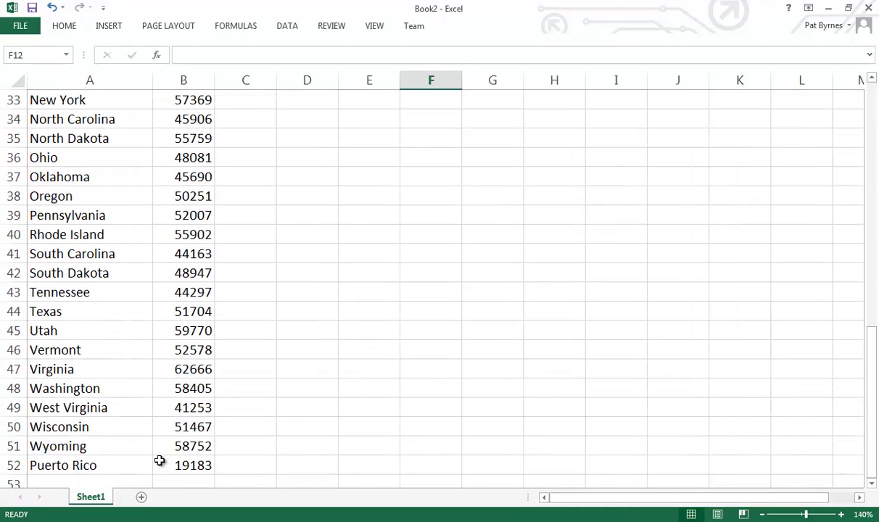
pyautogui.moveTo(869, 439); pyautogui.dragTo(860, 95)
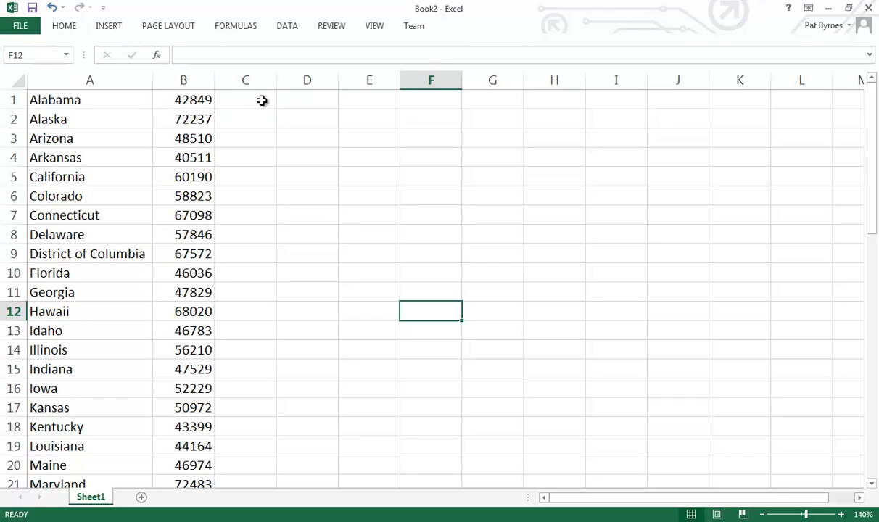
# Enable the Analysis ToolPak add-in through the Excel add-ins options
pyautogui.click(287, 26)
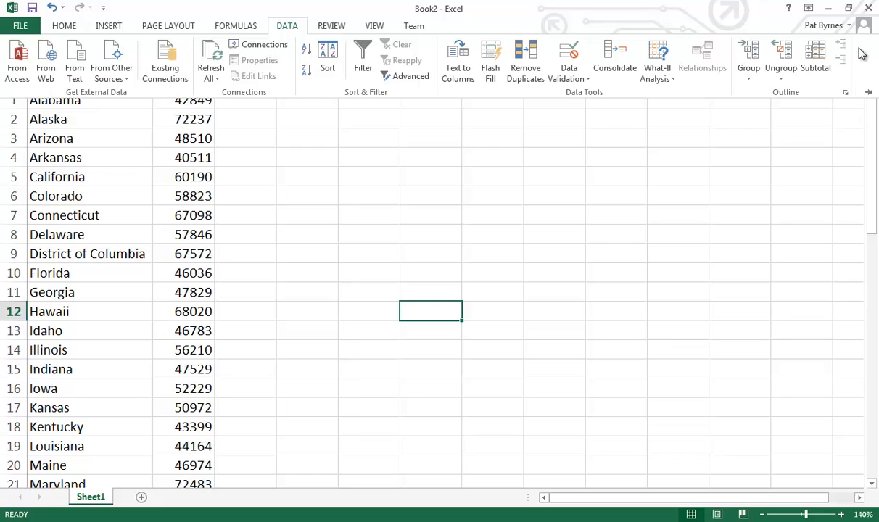
pyautogui.click(21, 26)
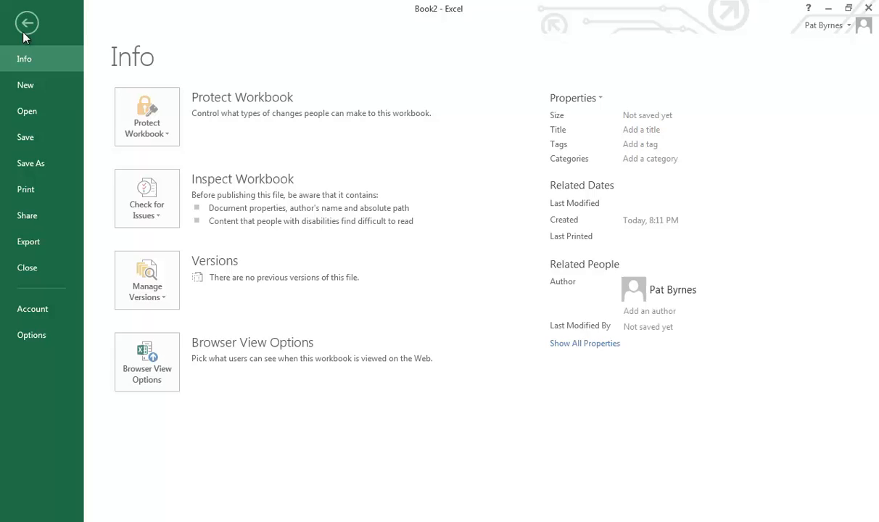
pyautogui.click(32, 335)
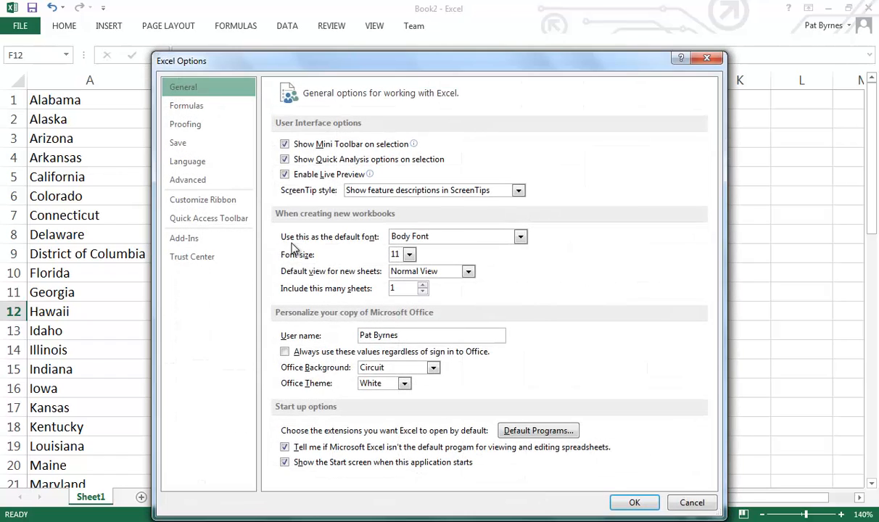
pyautogui.click(186, 242)
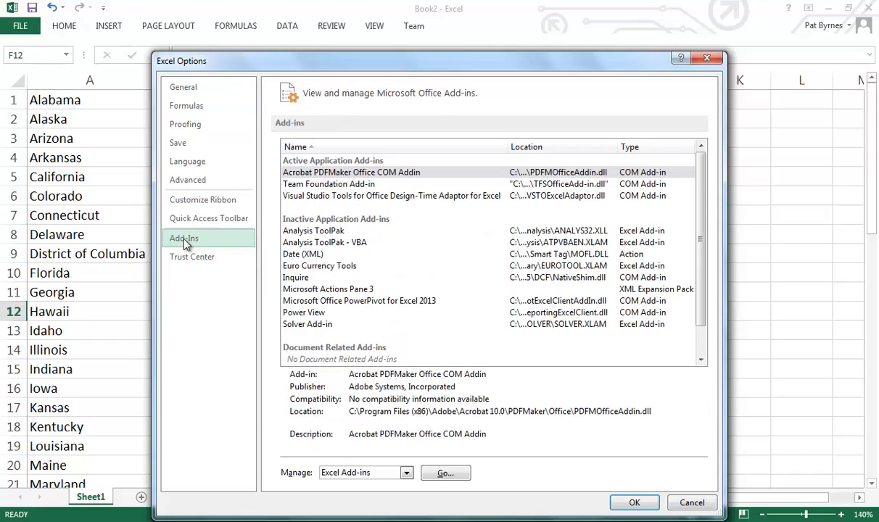
pyautogui.click(334, 232)
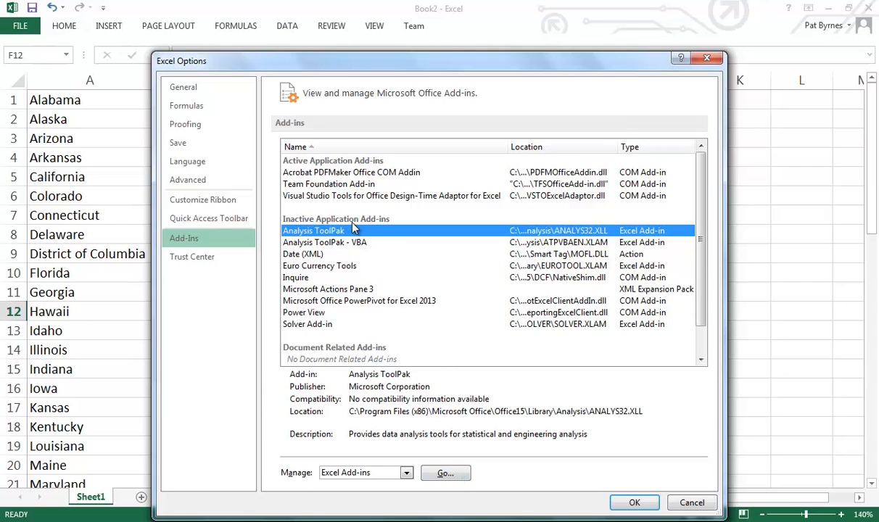
pyautogui.click(445, 474)
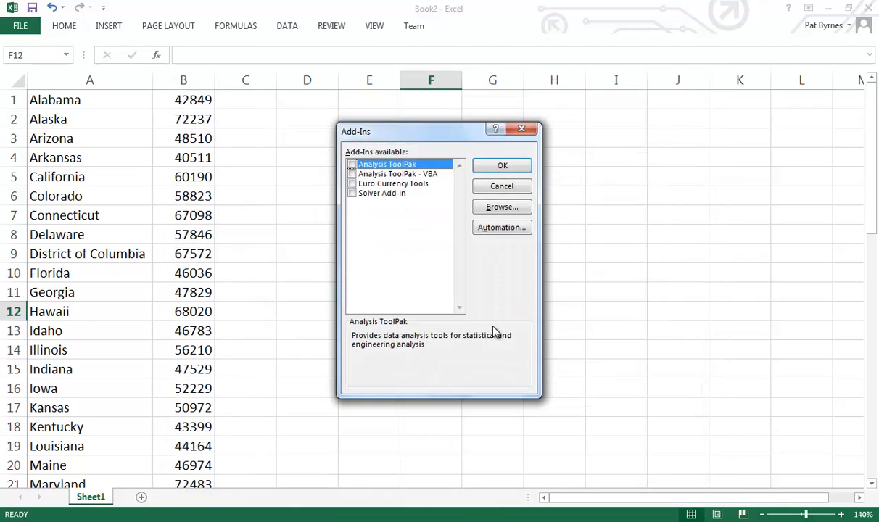
pyautogui.click(352, 166)
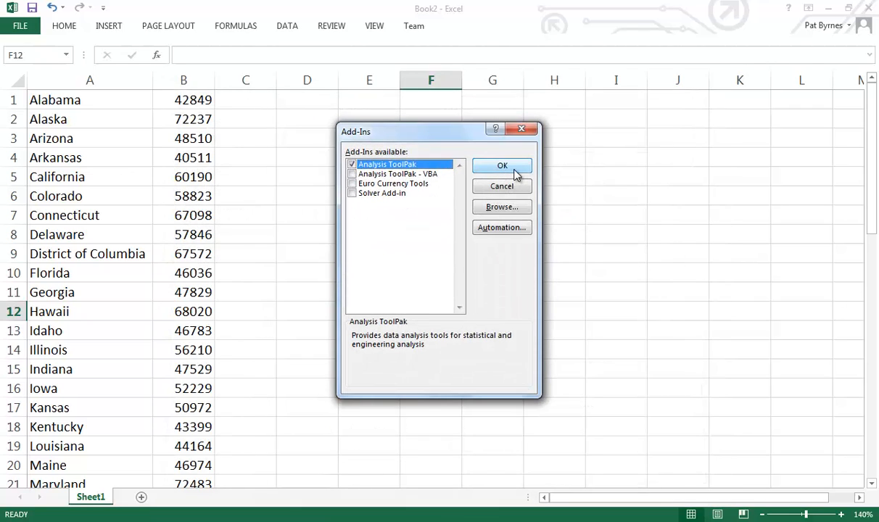
pyautogui.click(516, 168)
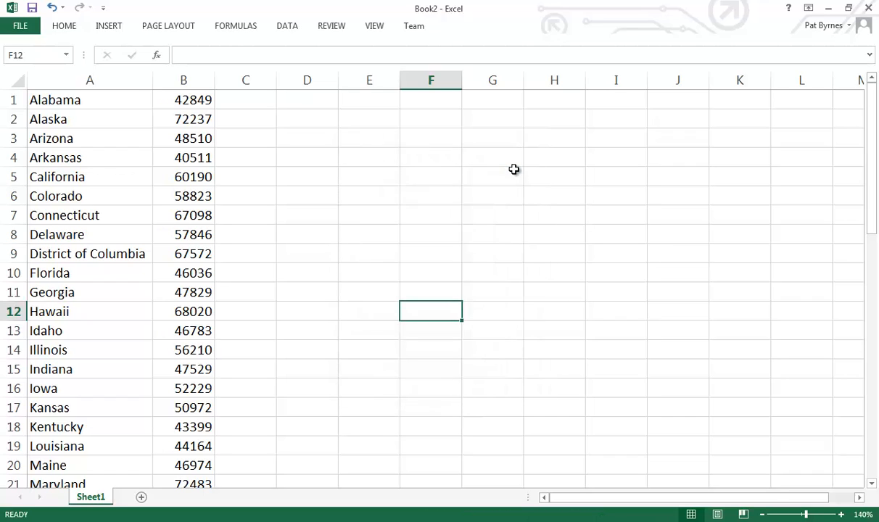
# Open the Histogram tool from the Data Analysis tools
pyautogui.click(286, 27)
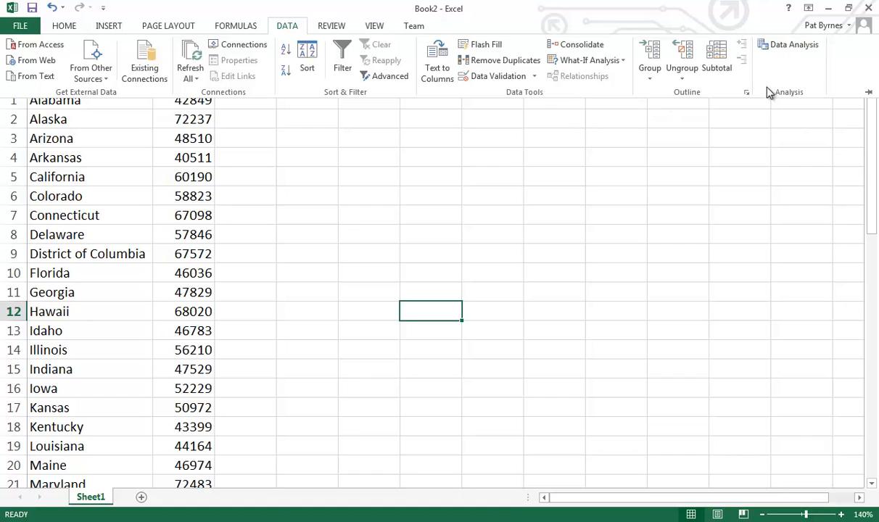
pyautogui.click(794, 47)
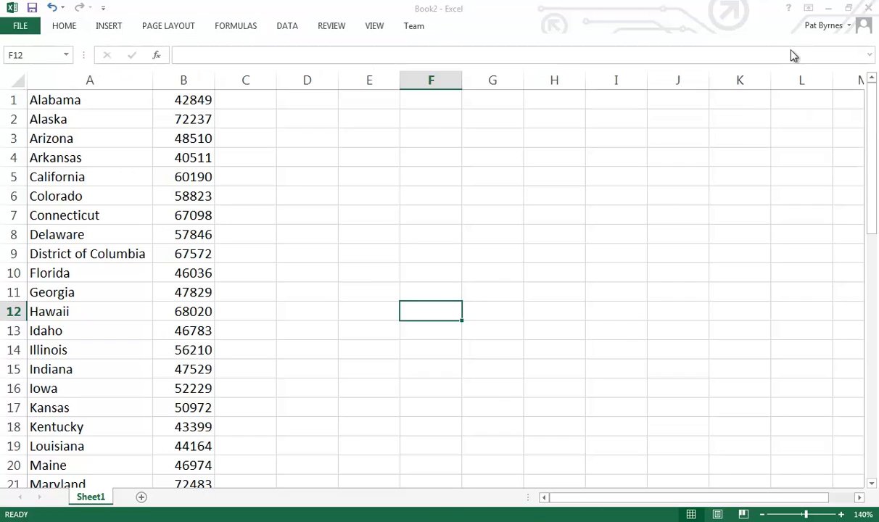
pyautogui.moveTo(505, 253); pyautogui.dragTo(505, 265)
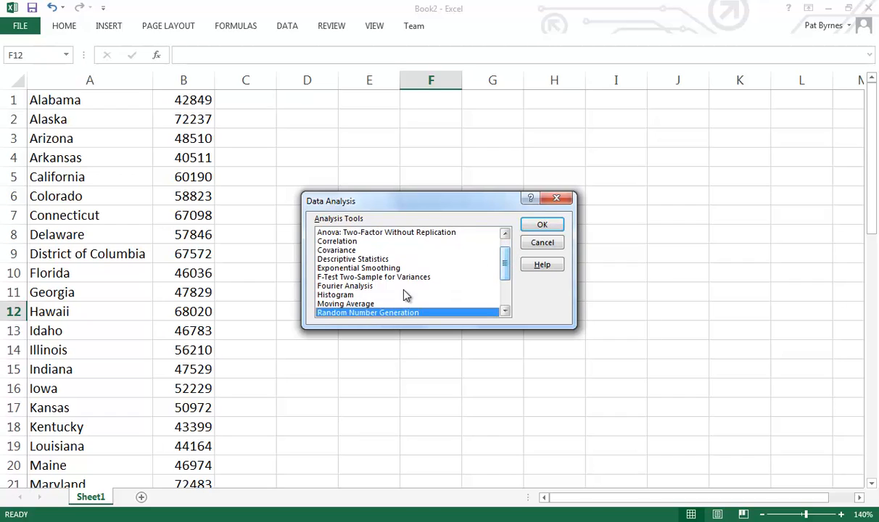
pyautogui.click(336, 295)
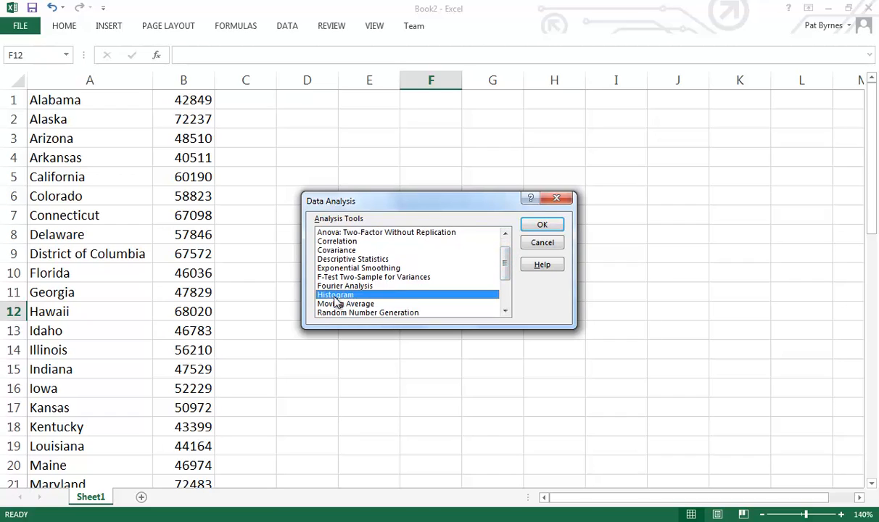
pyautogui.click(542, 225)
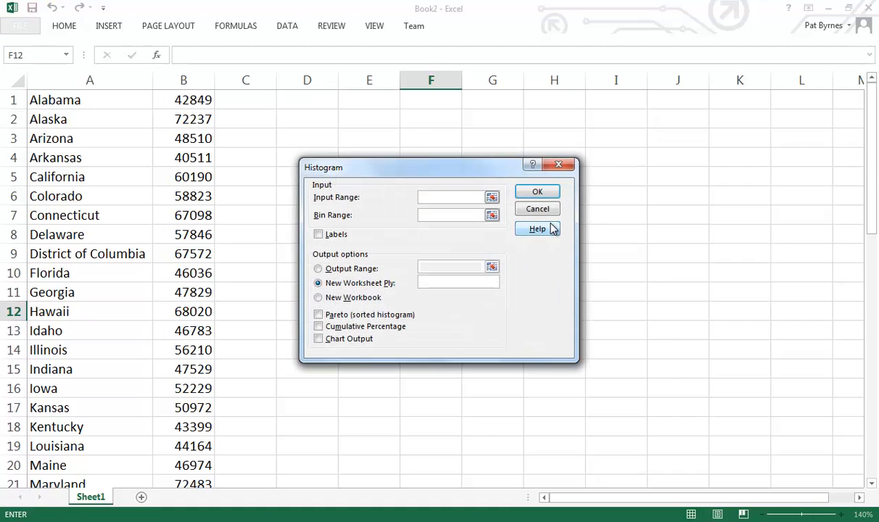
# Generate a histogram of $B$1:$B$52 with chart output on a new worksheet, leaving the bin range empty
pyautogui.click(491, 198)
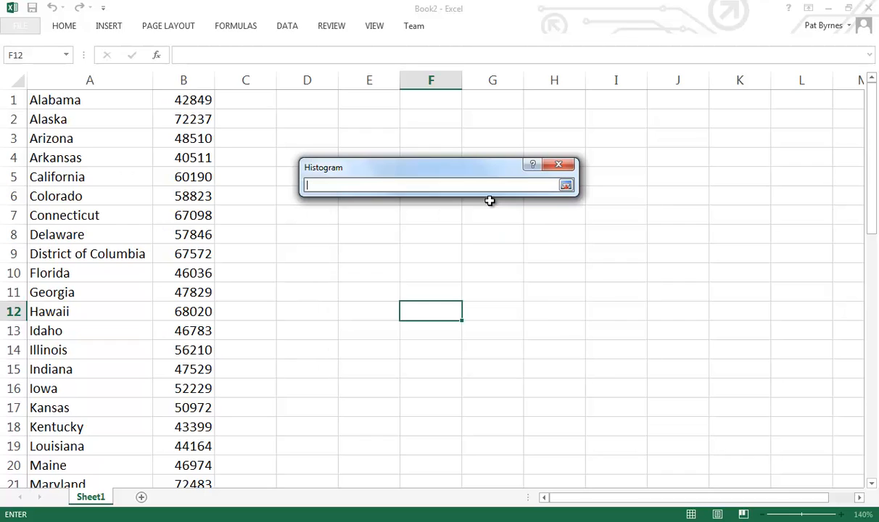
pyautogui.click(564, 188)
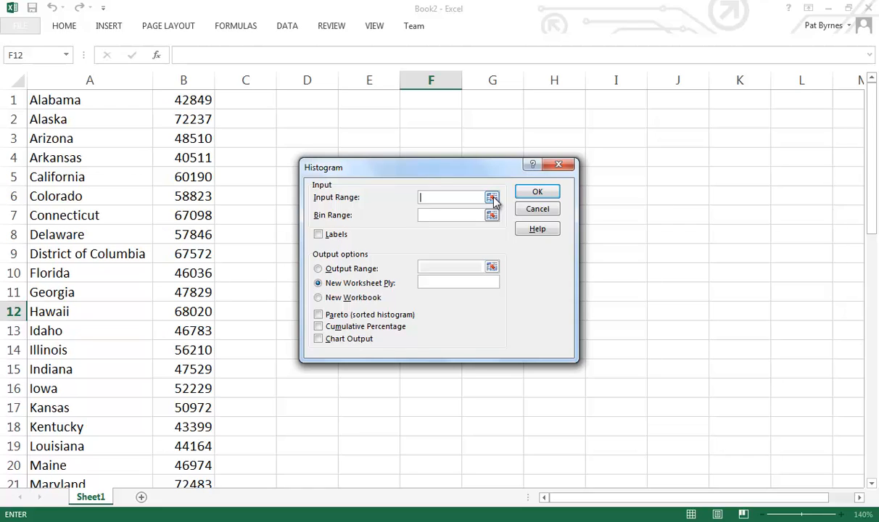
pyautogui.click(493, 198)
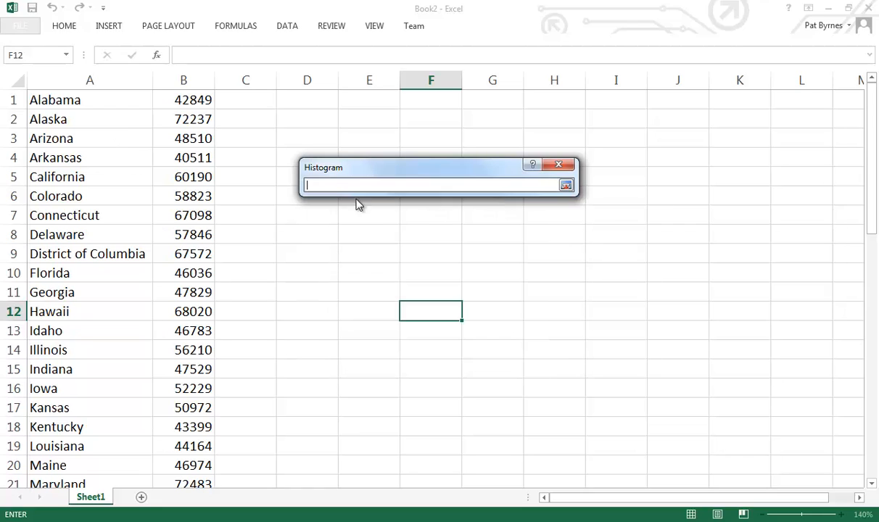
pyautogui.click(177, 103)
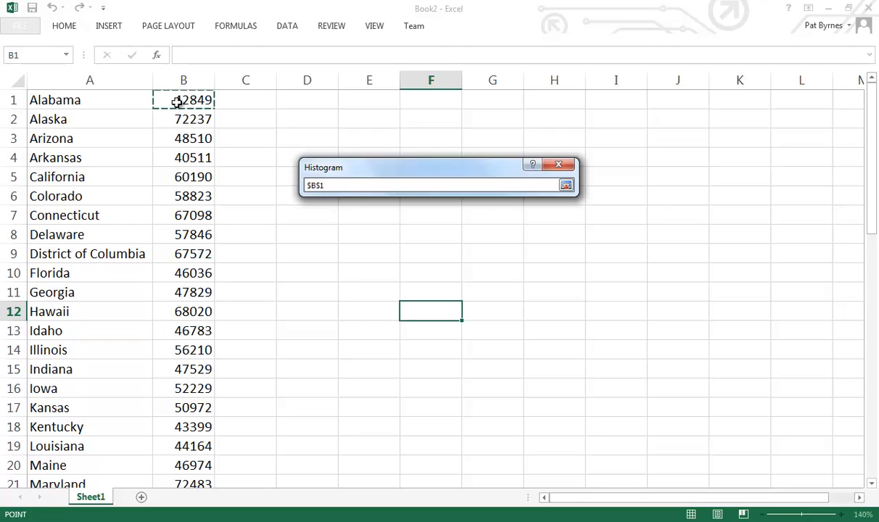
pyautogui.moveTo(177, 103); pyautogui.dragTo(179, 444)
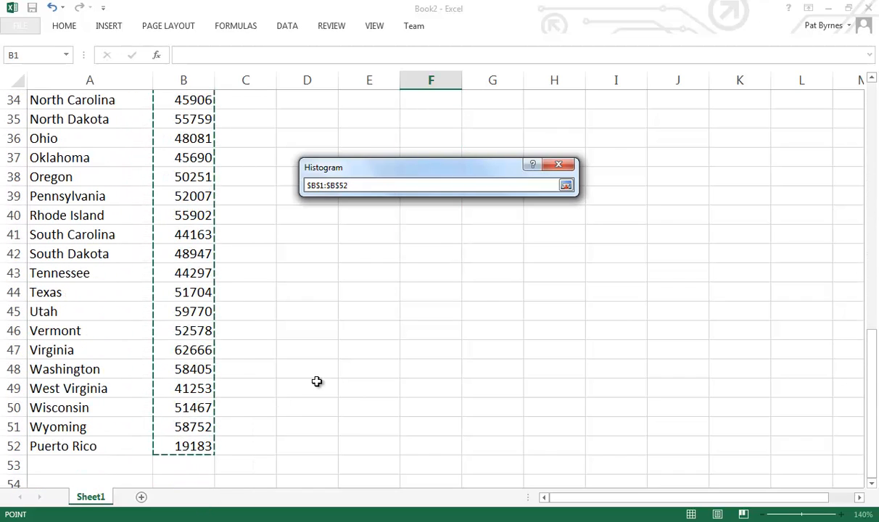
pyautogui.click(566, 187)
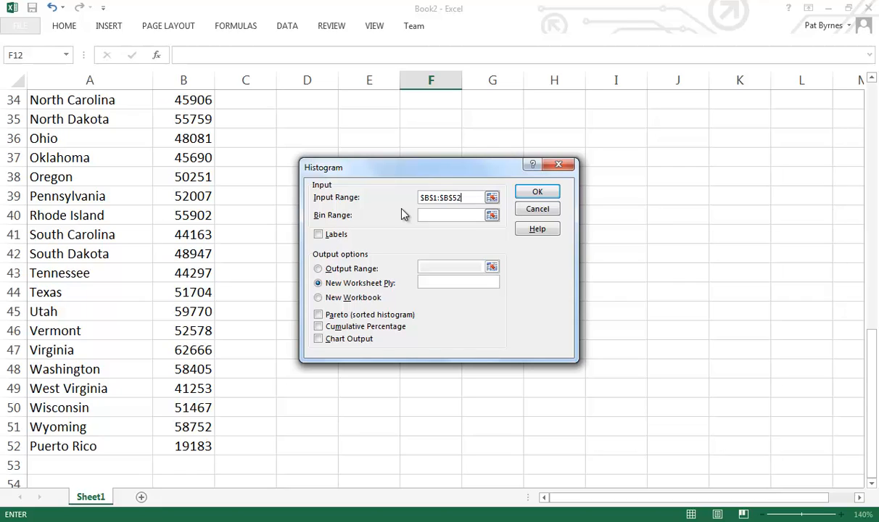
pyautogui.click(319, 340)
pyautogui.click(528, 191)
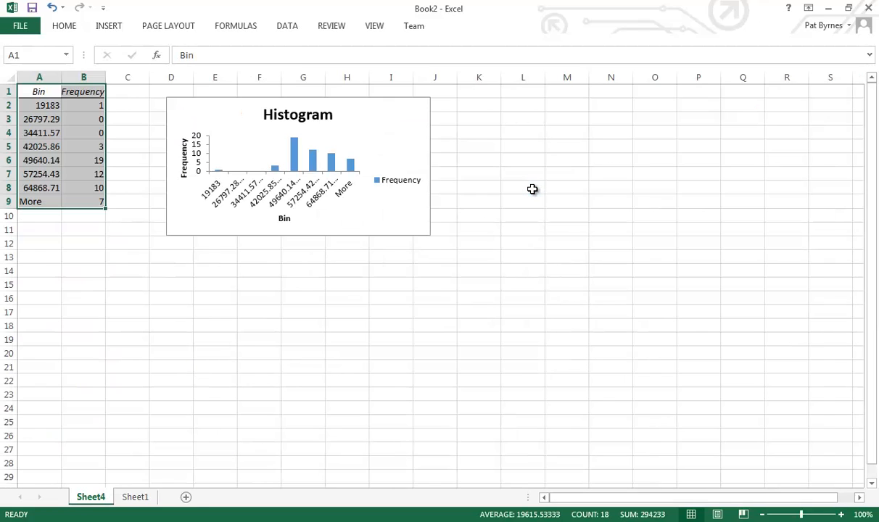
# Examine the source data on Sheet1 and the generated bin and frequency table, including the bin value in A5
pyautogui.click(136, 497)
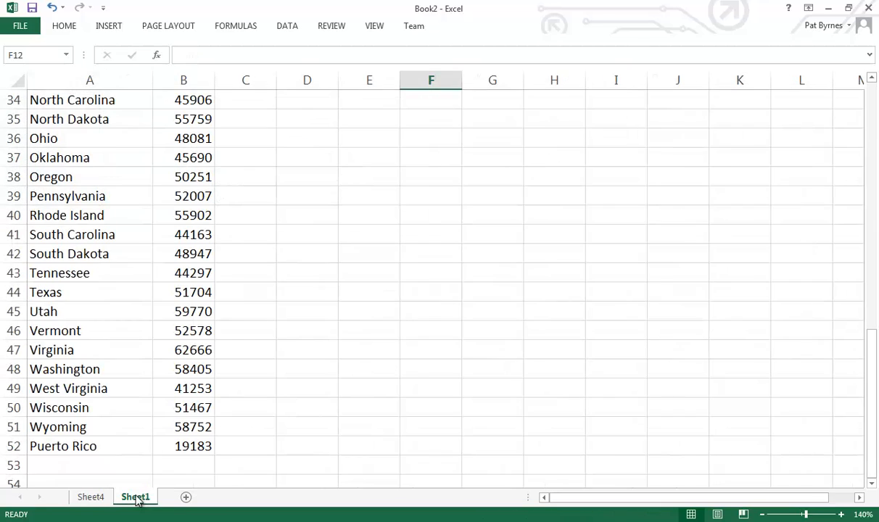
pyautogui.click(90, 500)
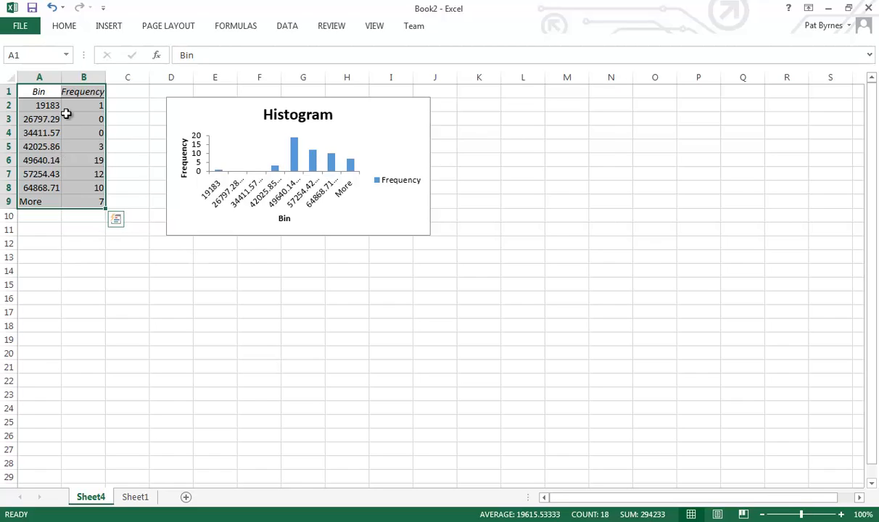
pyautogui.click(842, 514)
pyautogui.click(842, 514)
pyautogui.click(841, 514)
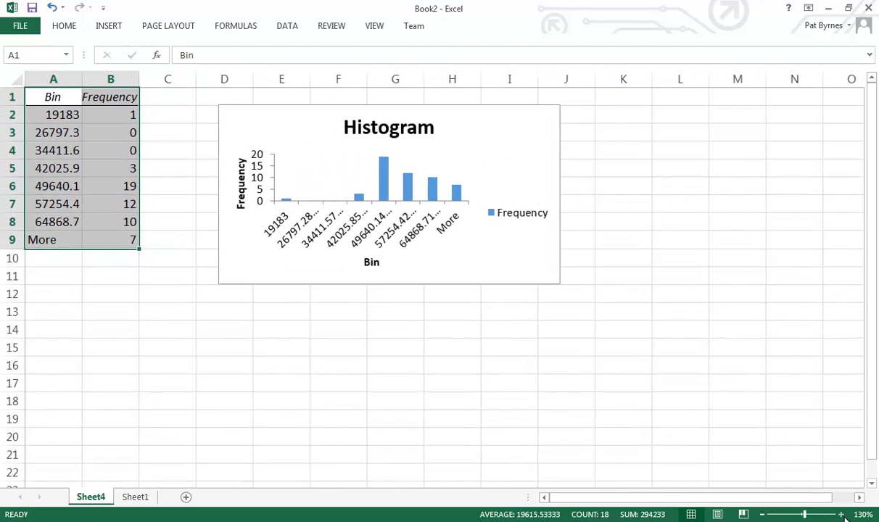
pyautogui.click(841, 514)
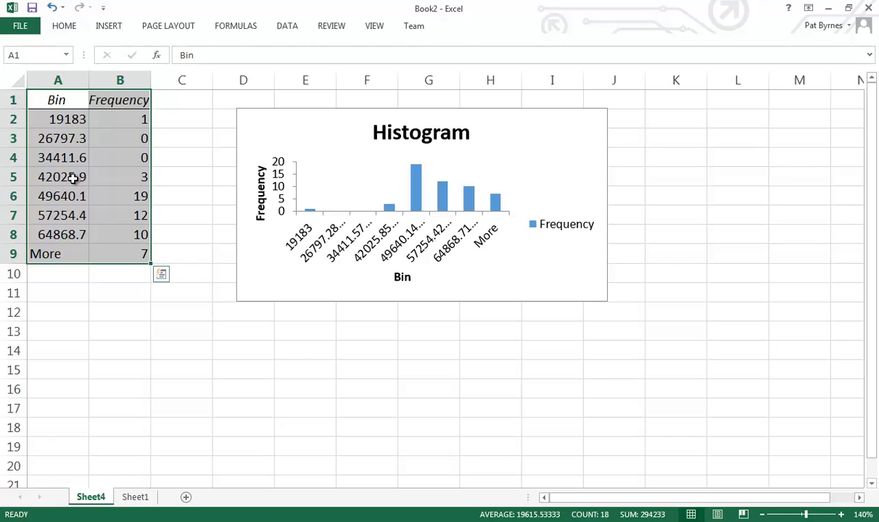
pyautogui.click(73, 179)
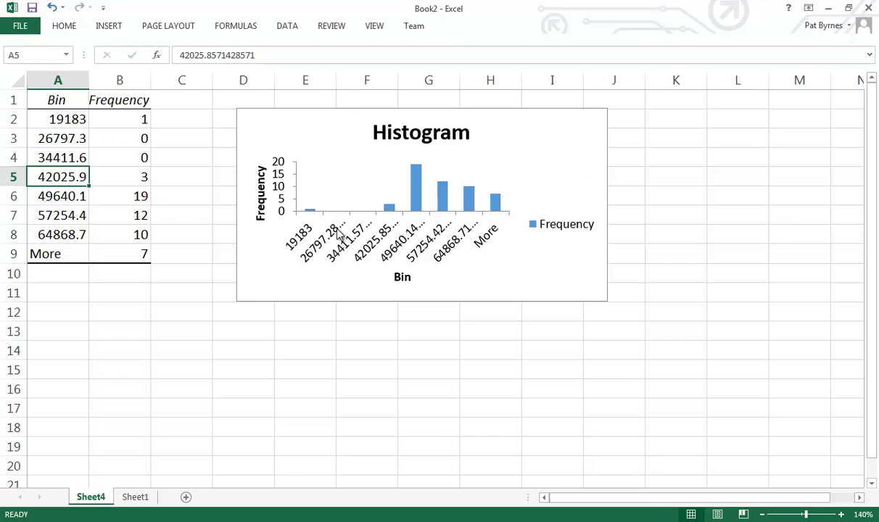
# Enlarge the histogram chart so it extends to about column L and row 20
pyautogui.click(598, 293)
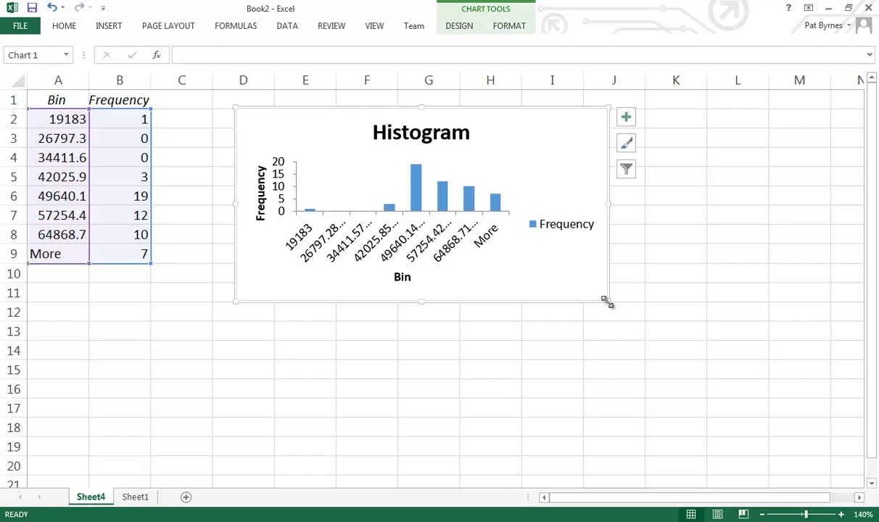
pyautogui.moveTo(606, 301); pyautogui.dragTo(778, 462)
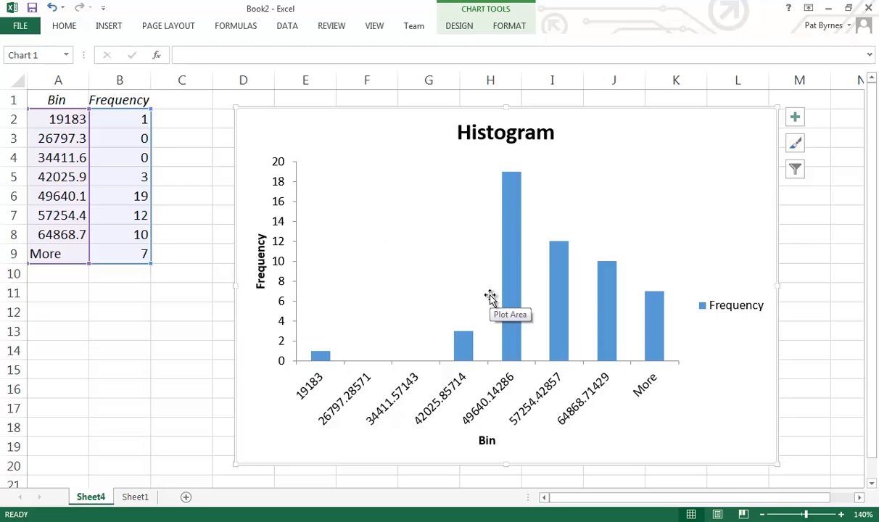
# Try adding data labels to the chart's Frequency series, and undo the addition
pyautogui.moveTo(508, 331)
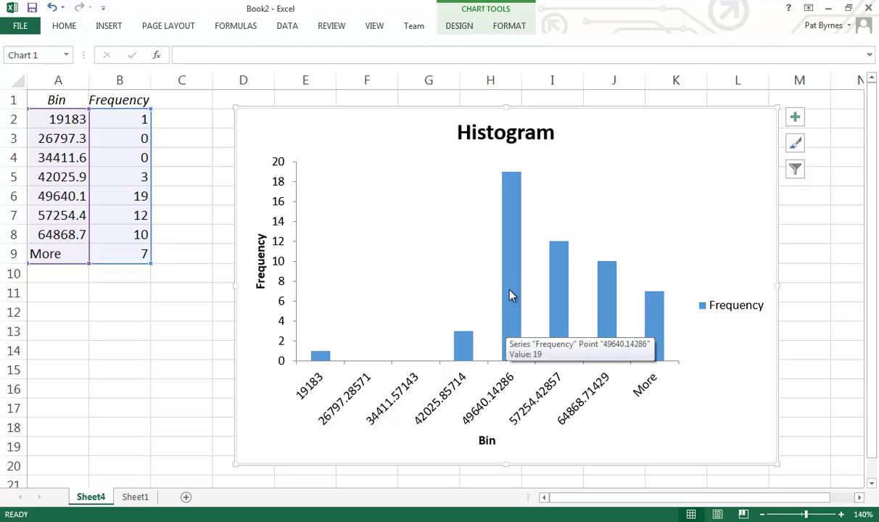
pyautogui.click(510, 295)
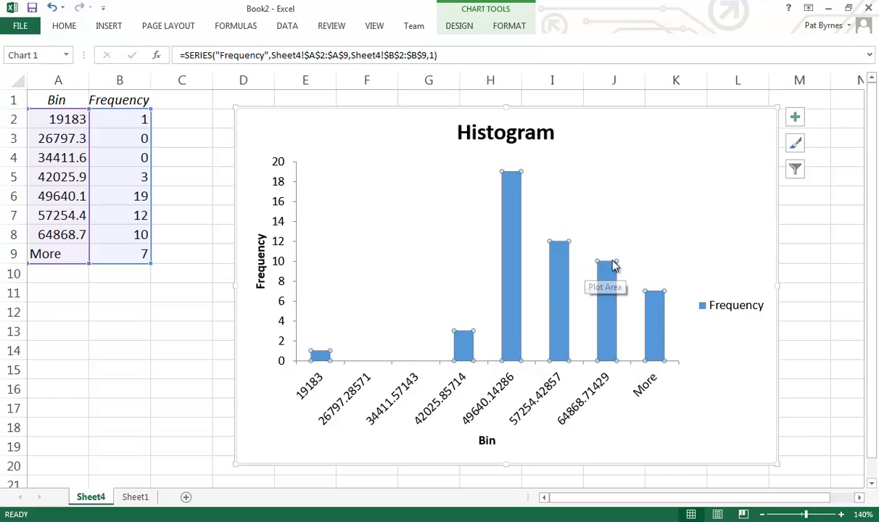
pyautogui.rightClick(510, 266)
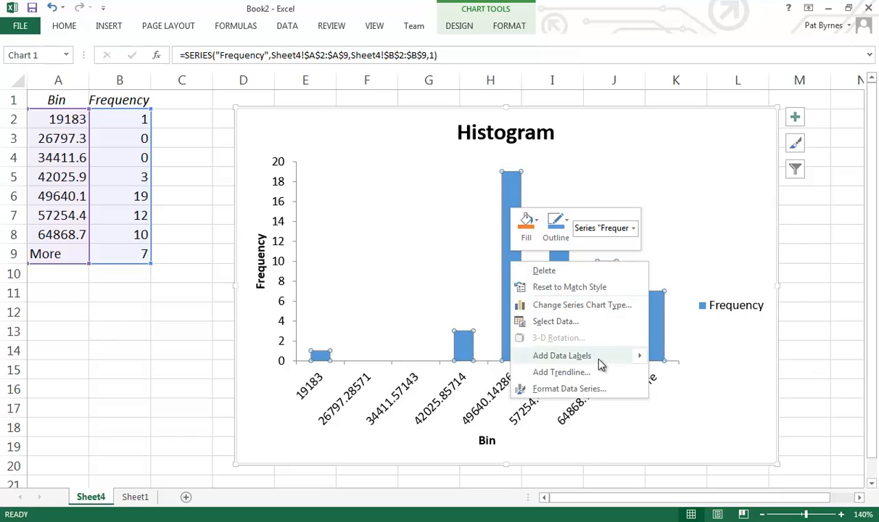
pyautogui.moveTo(600, 359)
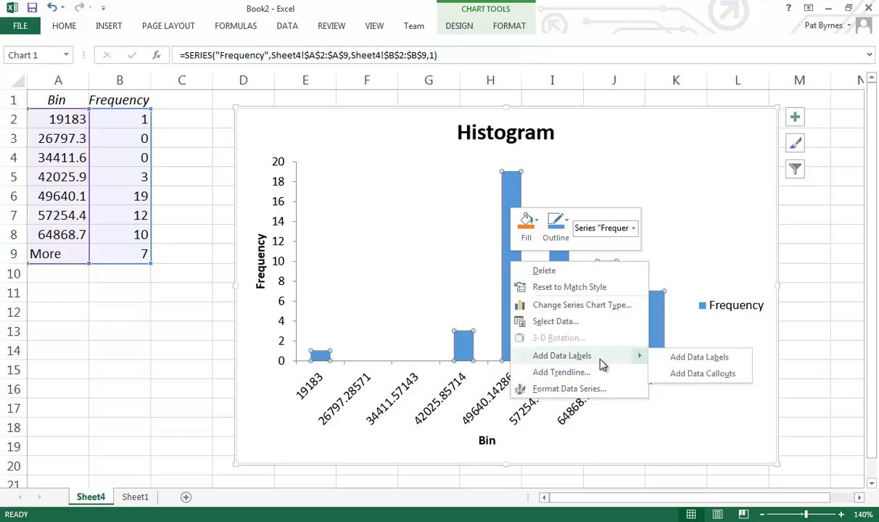
pyautogui.click(681, 356)
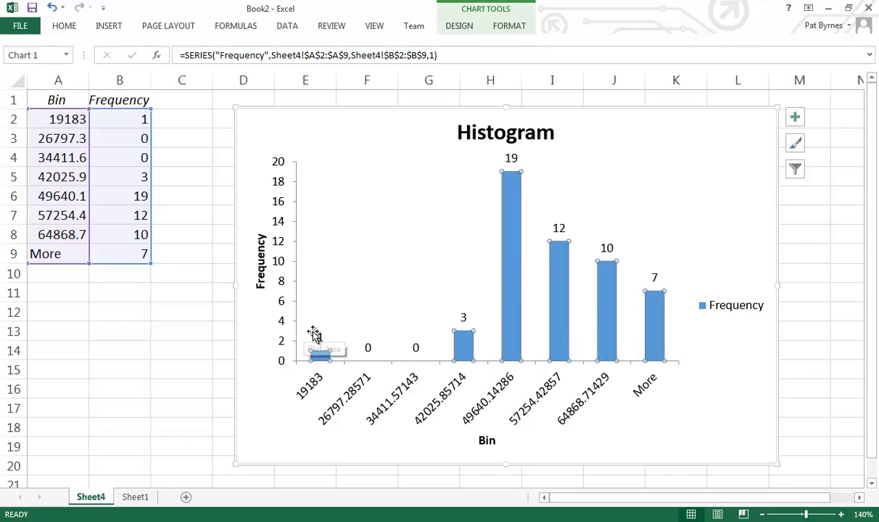
pyautogui.click(52, 8)
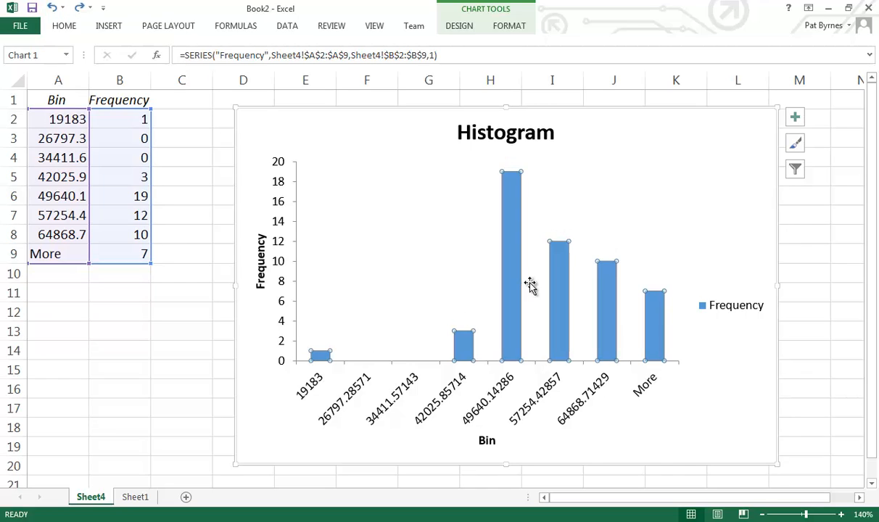
# Add data labels to the Frequency series of the histogram on Sheet4
pyautogui.click(687, 251)
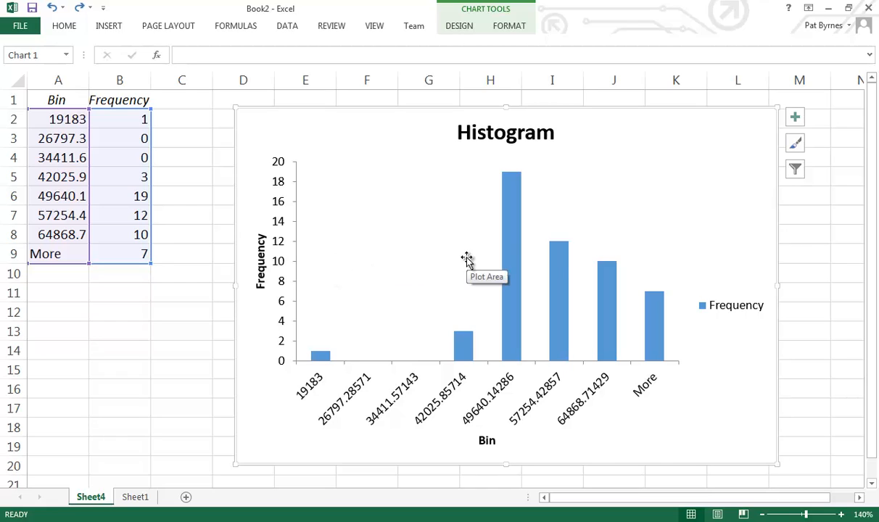
pyautogui.moveTo(600, 269)
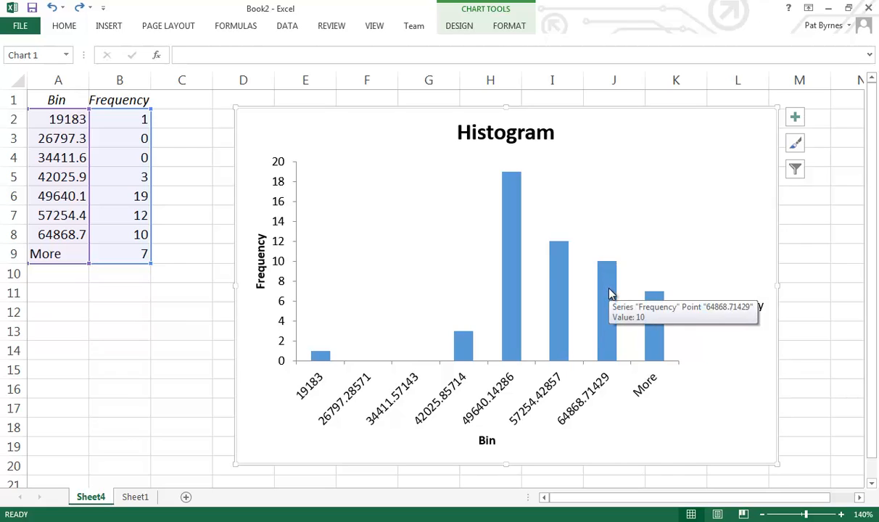
pyautogui.rightClick(556, 277)
pyautogui.moveTo(663, 372)
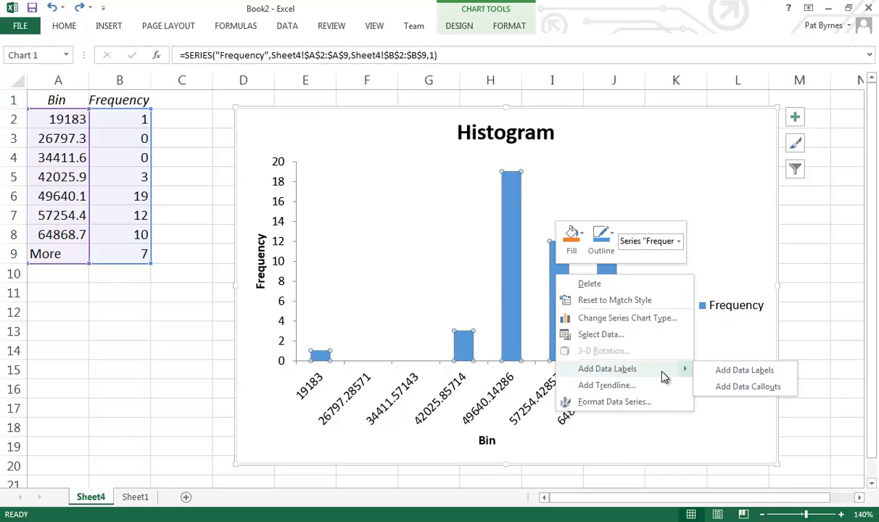
pyautogui.click(720, 370)
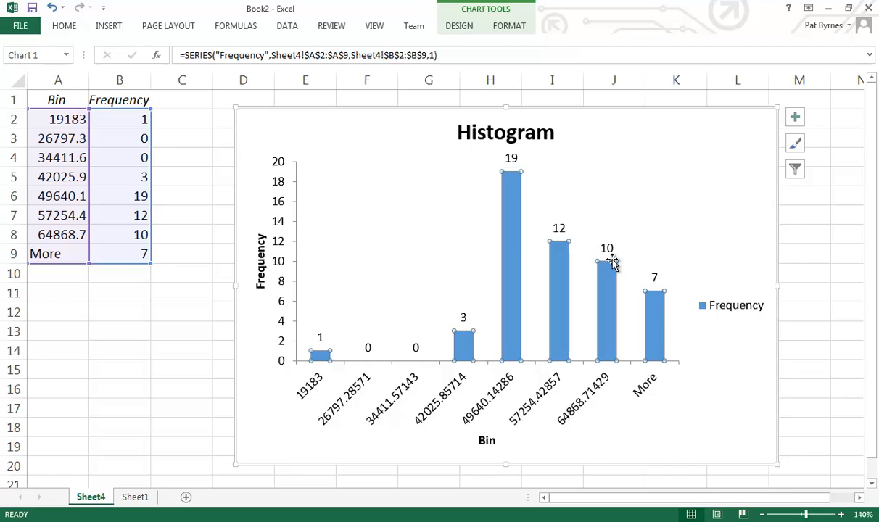
pyautogui.click(397, 266)
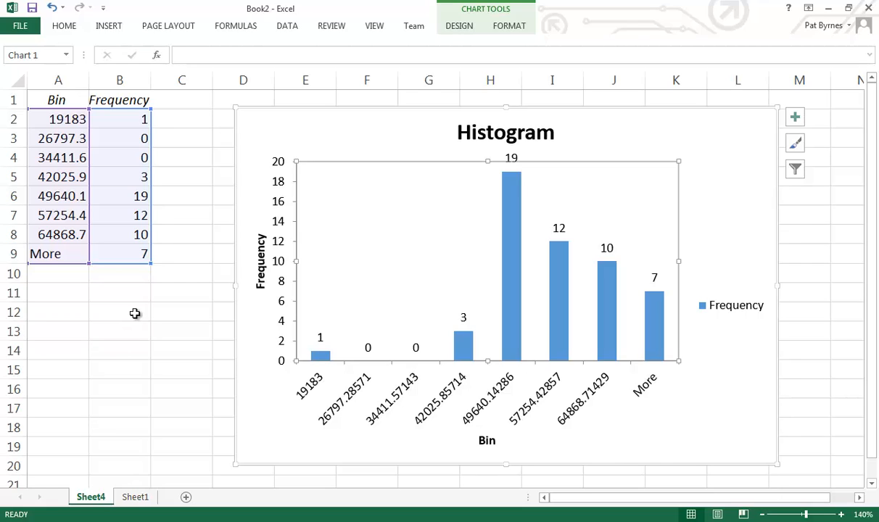
# On Sheet1, enter bin limits 10000 in E1 and 20000 in E2, and fill the series down to 80000 in E8
pyautogui.click(136, 497)
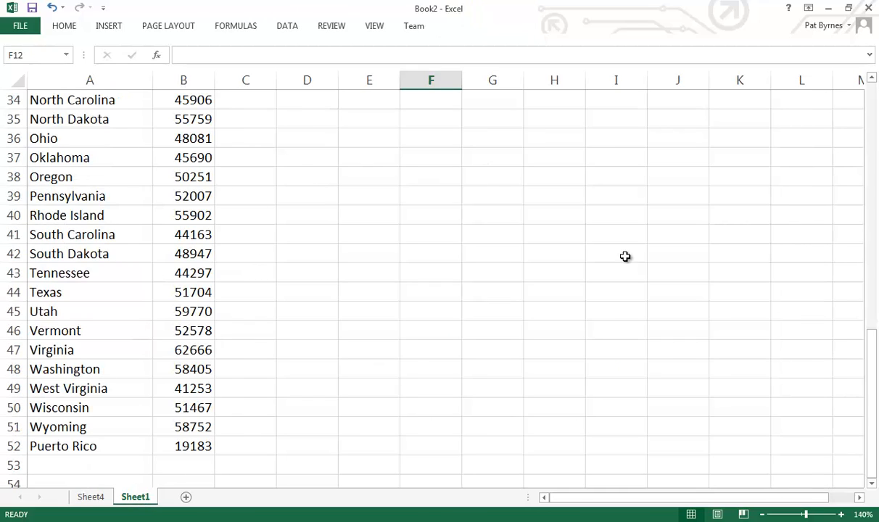
pyautogui.moveTo(868, 379); pyautogui.dragTo(855, 61)
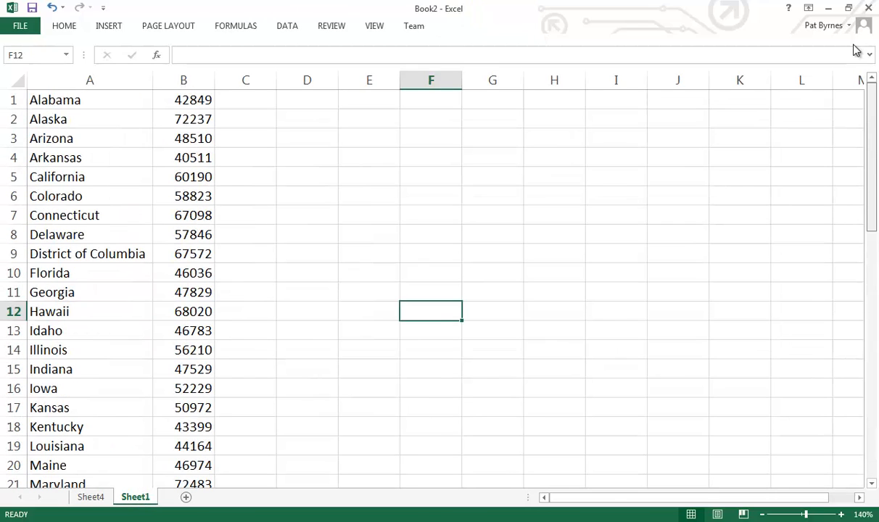
pyautogui.click(365, 103)
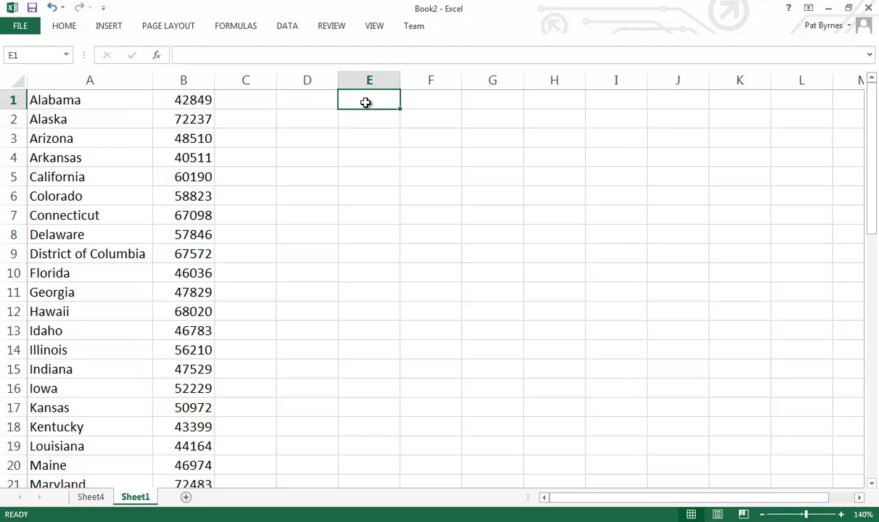
pyautogui.write('10000')
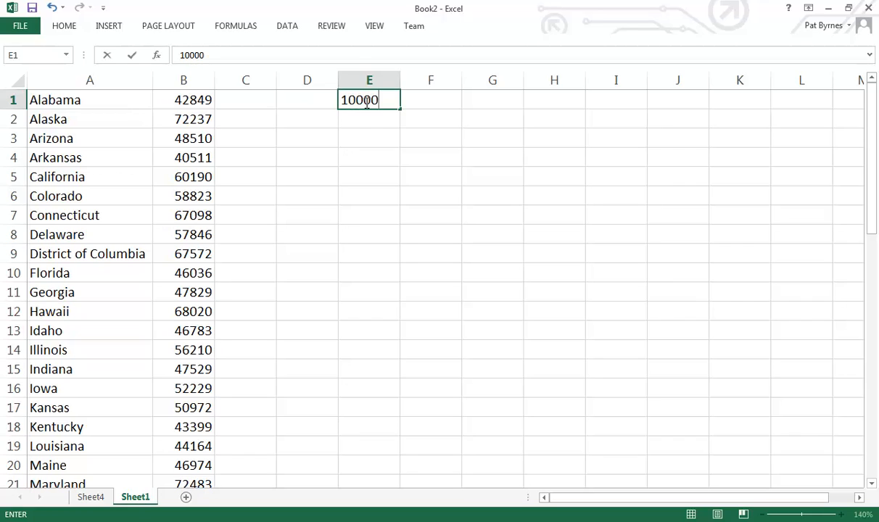
pyautogui.press('Return')
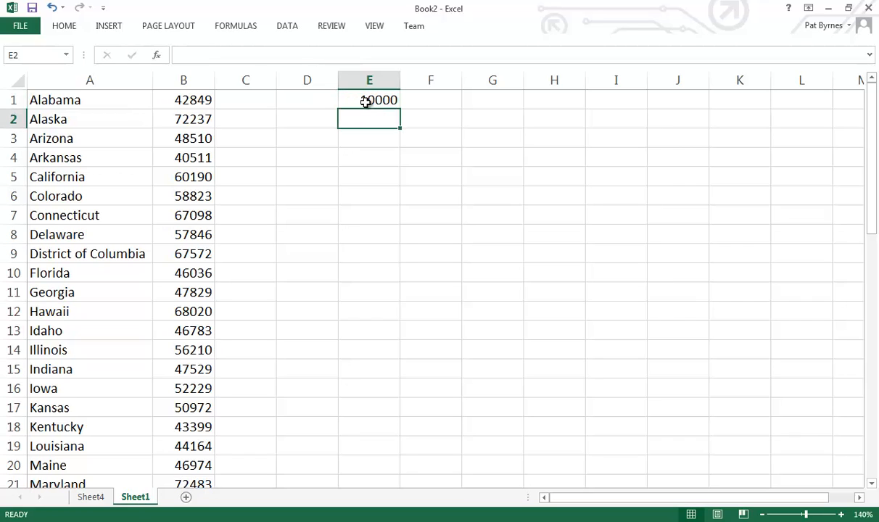
pyautogui.write('20')
pyautogui.write('000')
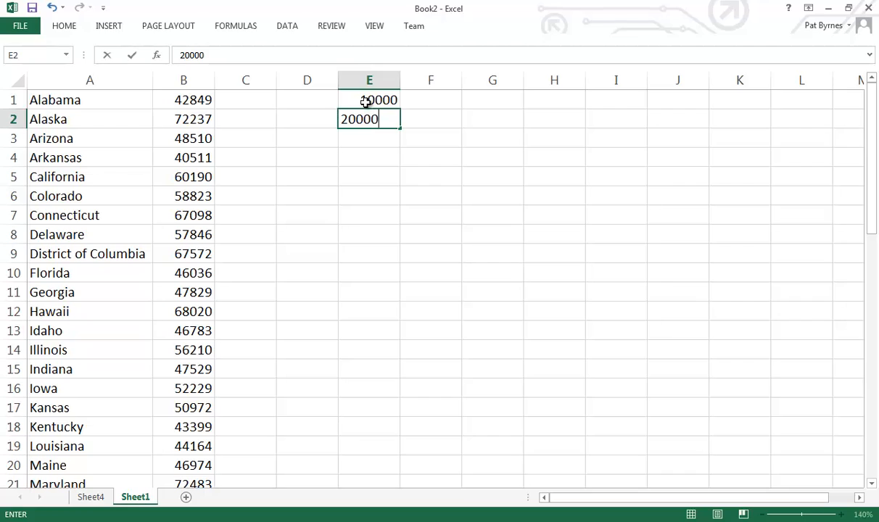
pyautogui.press('Return')
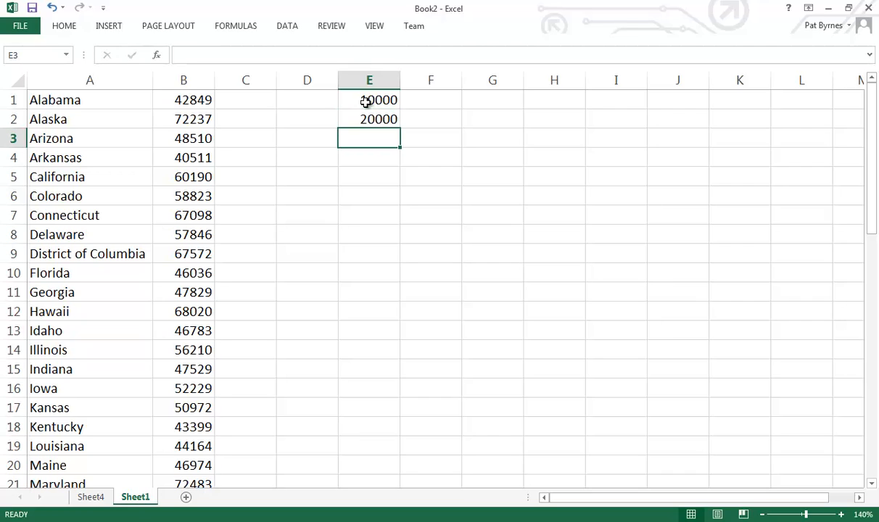
pyautogui.moveTo(366, 101); pyautogui.dragTo(373, 119)
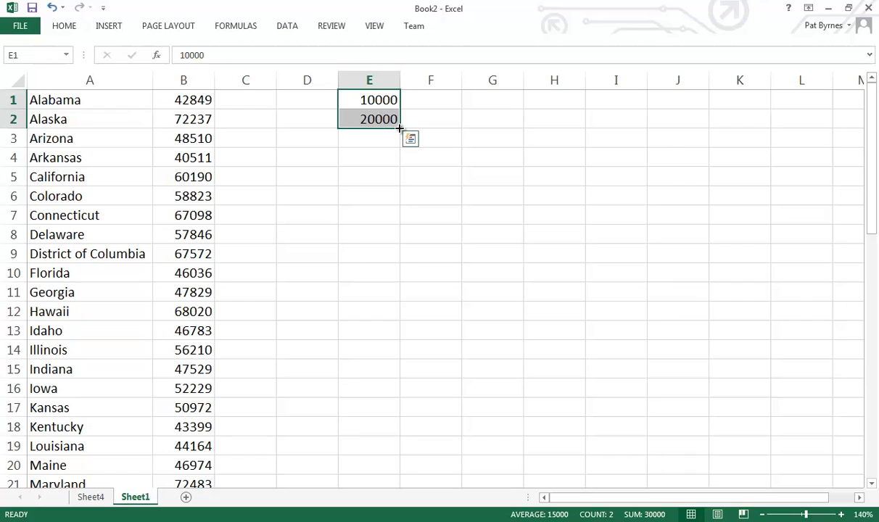
pyautogui.moveTo(398, 129); pyautogui.dragTo(384, 245)
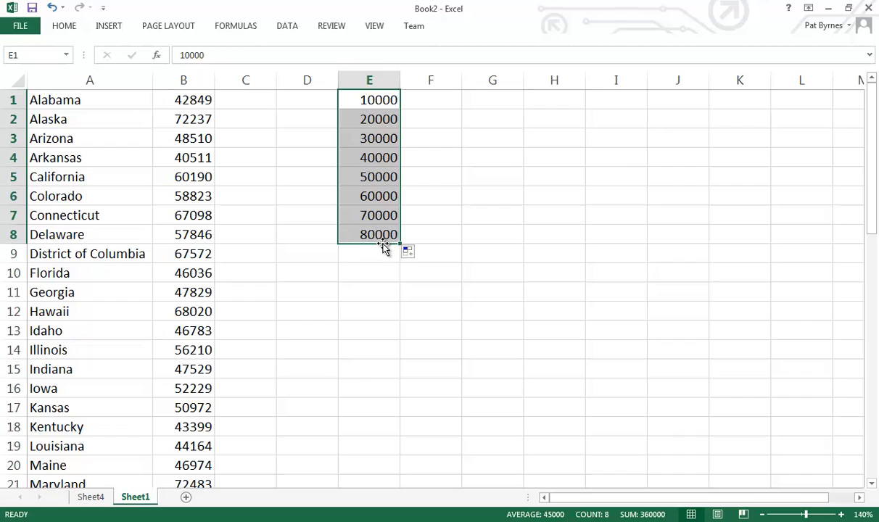
# Open the Histogram analysis tool for the Sheet1 data, keeping $B$1:$B$52 as the input range
pyautogui.click(93, 498)
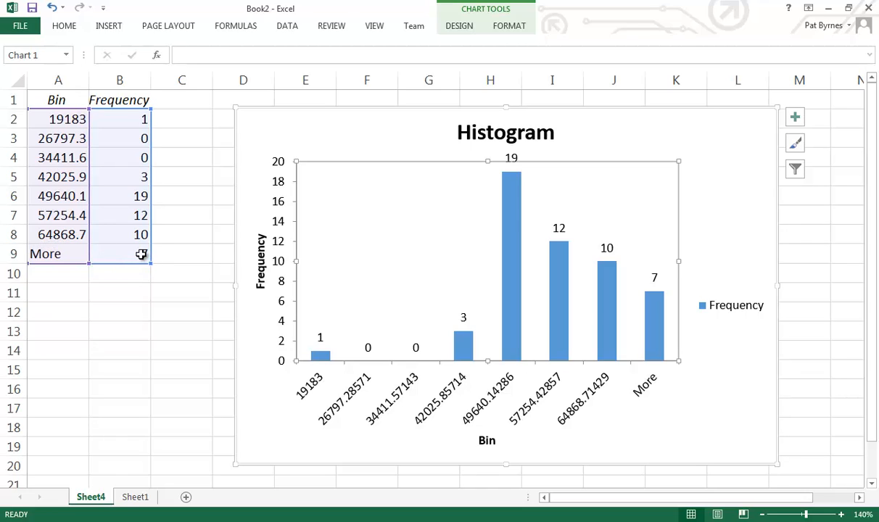
pyautogui.click(134, 501)
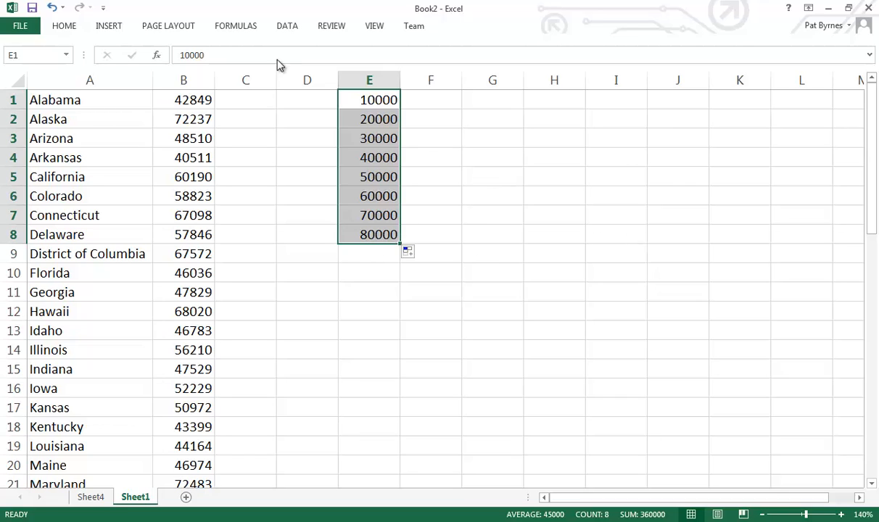
pyautogui.click(288, 150)
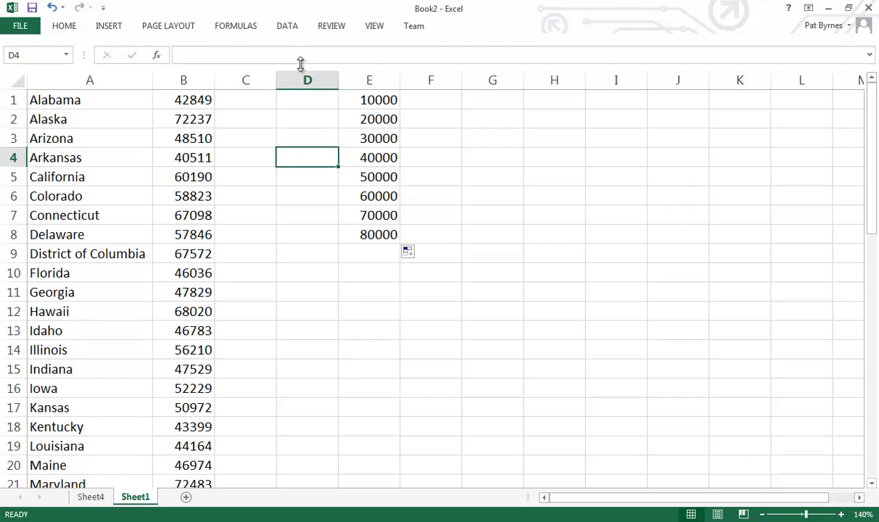
pyautogui.click(288, 29)
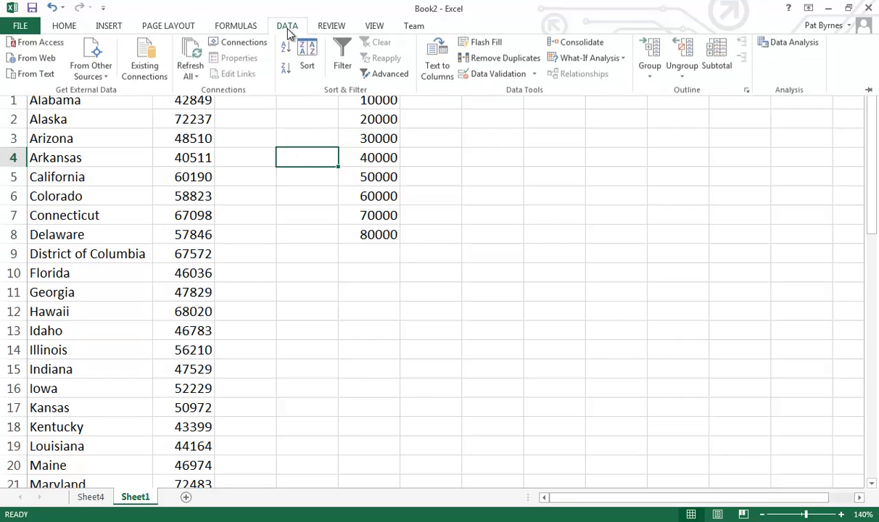
pyautogui.click(787, 49)
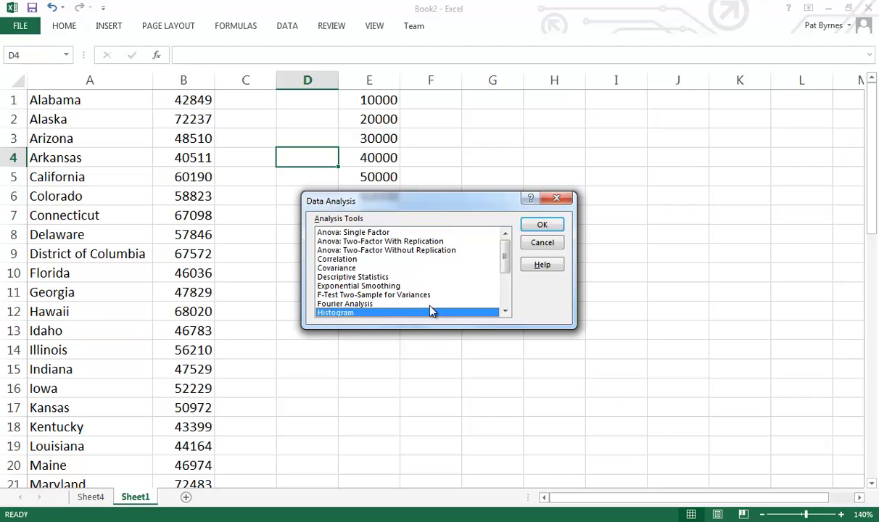
pyautogui.click(541, 225)
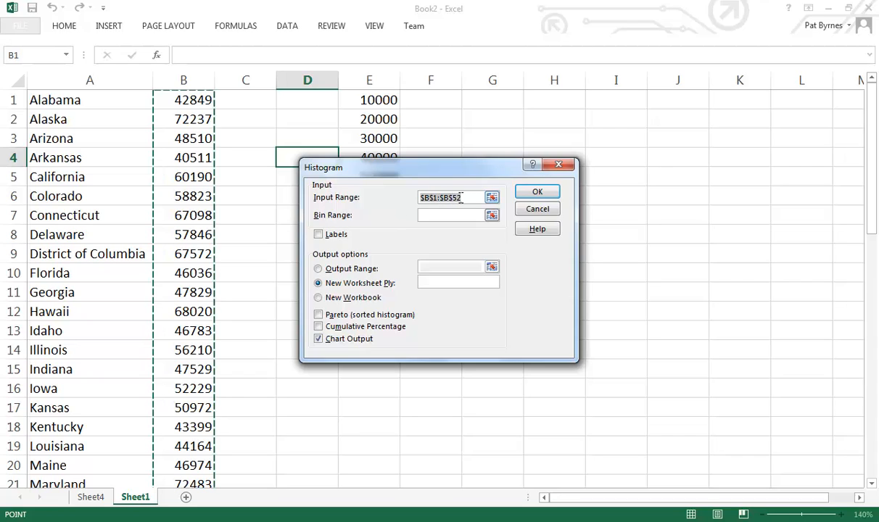
pyautogui.click(491, 199)
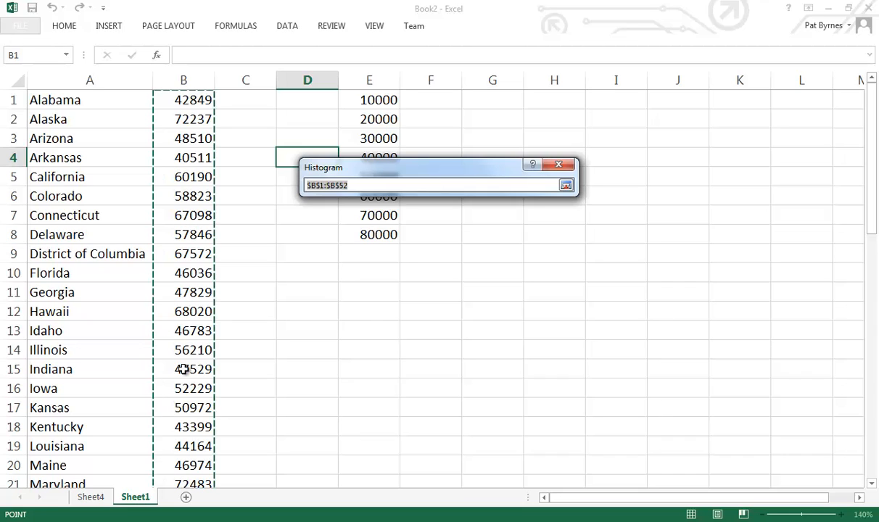
pyautogui.click(565, 186)
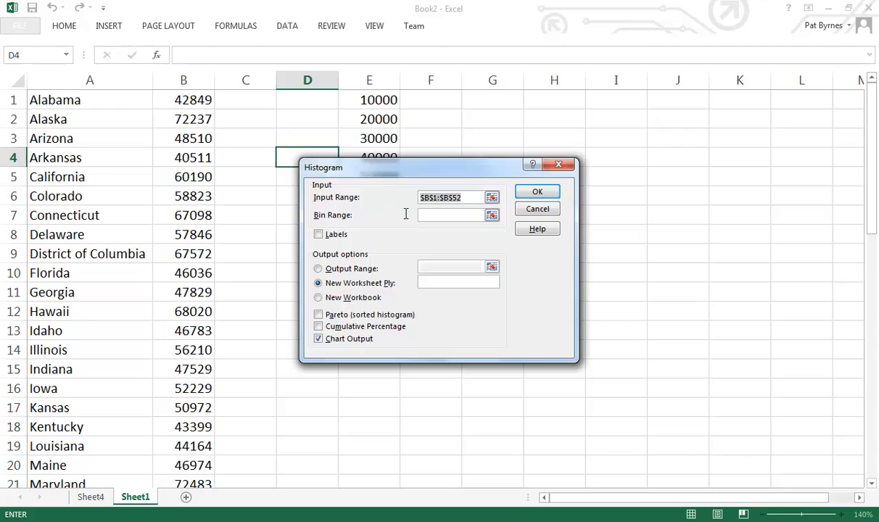
# Set the bin range to $E$1:$E$8 and generate the histogram with chart output on a new worksheet
pyautogui.click(491, 216)
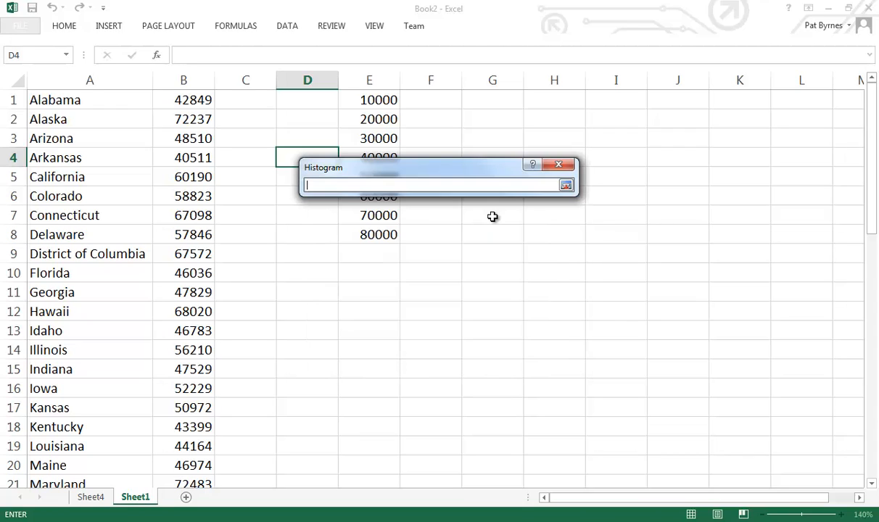
pyautogui.moveTo(427, 172); pyautogui.dragTo(622, 171)
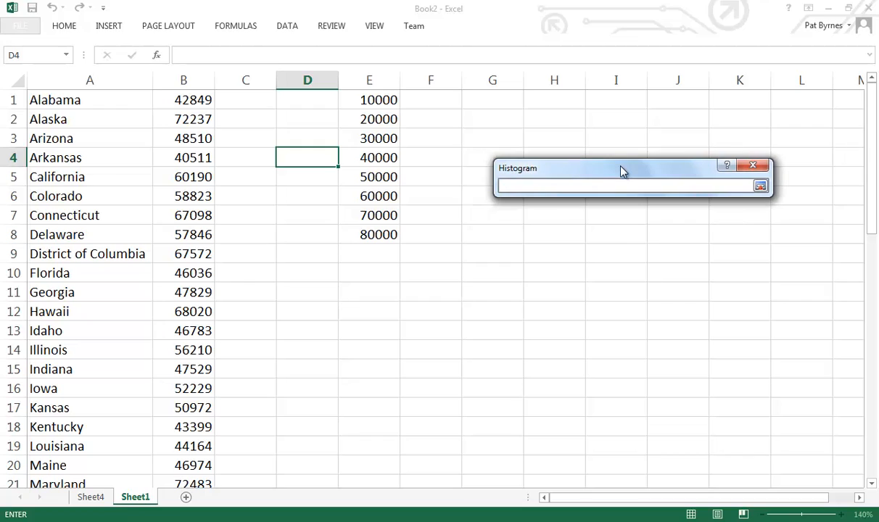
pyautogui.click(356, 105)
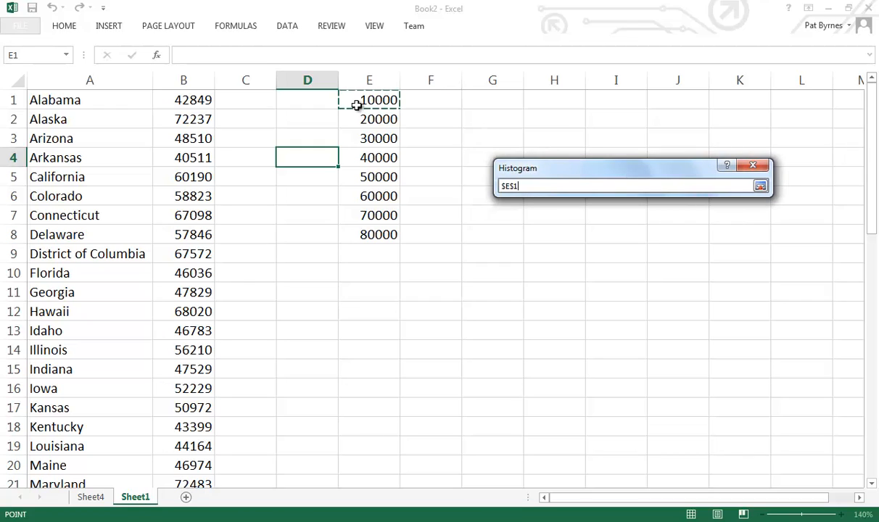
pyautogui.moveTo(356, 106); pyautogui.dragTo(371, 242)
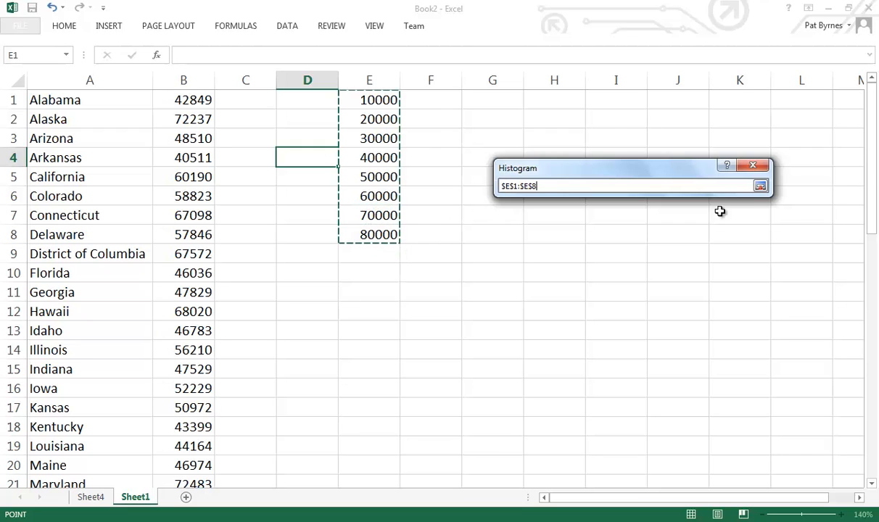
pyautogui.click(759, 187)
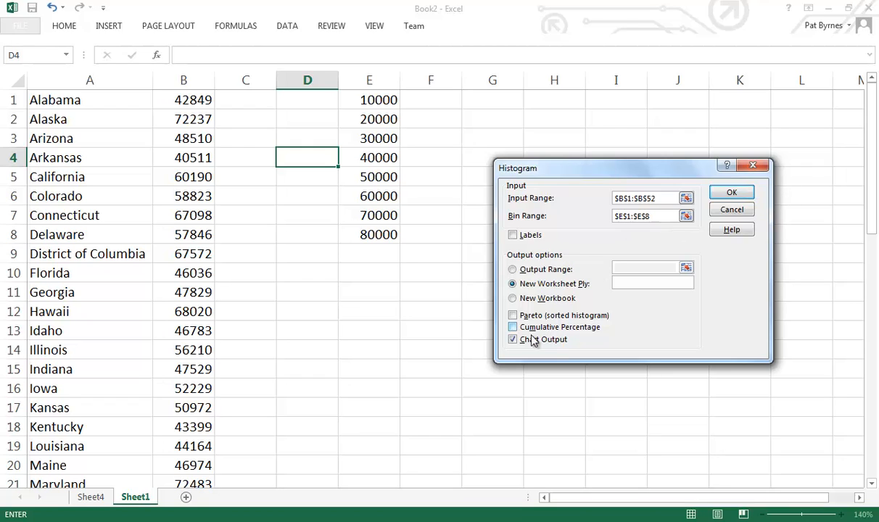
pyautogui.click(732, 193)
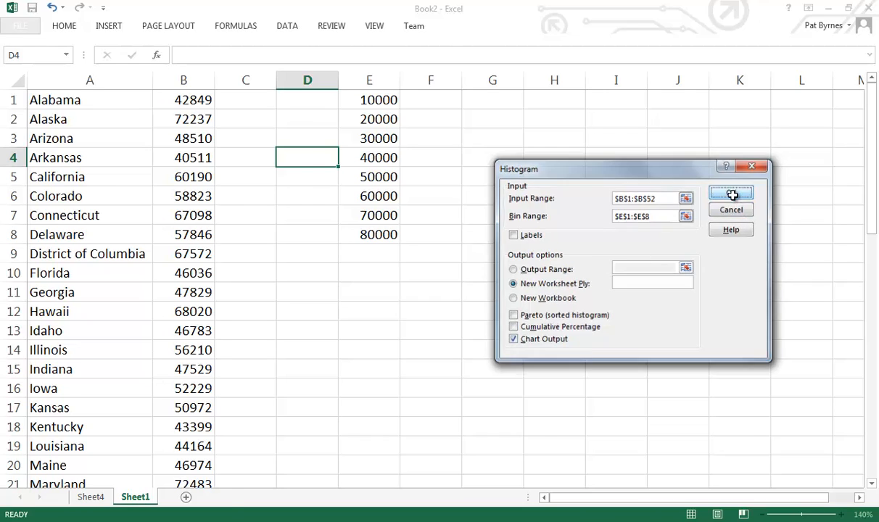
# Enlarge the new histogram chart on Sheet5 so it extends to about column L and row 19
pyautogui.click(840, 514)
pyautogui.click(840, 514)
pyautogui.click(840, 514)
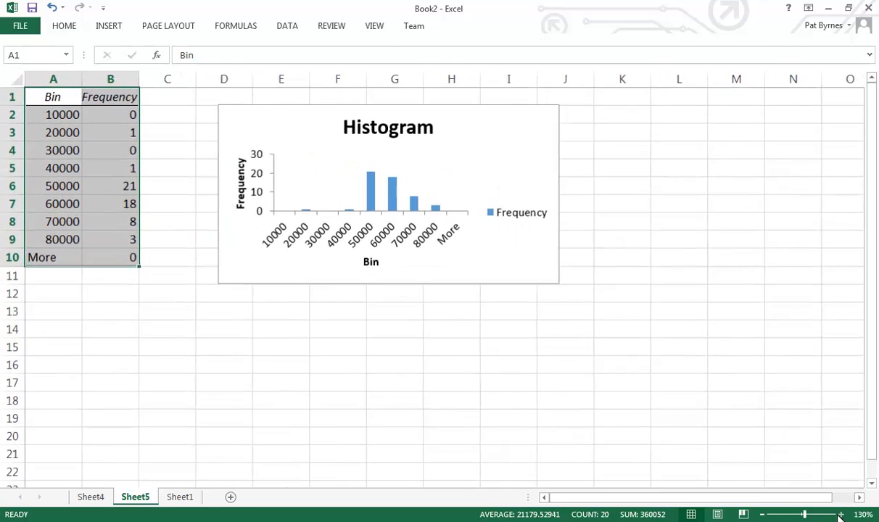
pyautogui.click(840, 514)
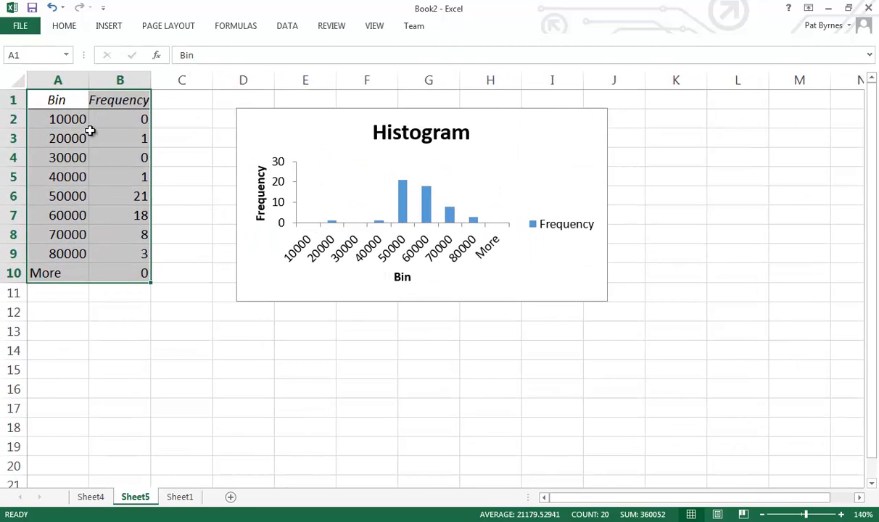
pyautogui.click(113, 130)
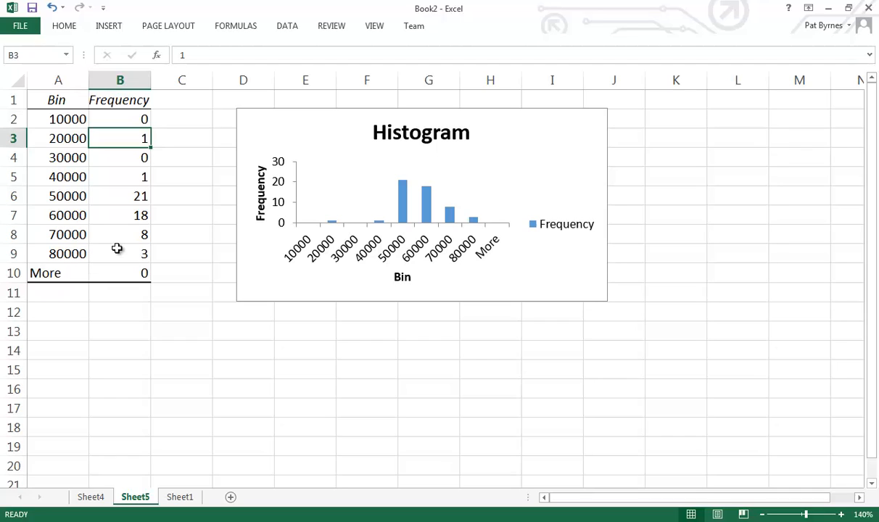
pyautogui.click(603, 284)
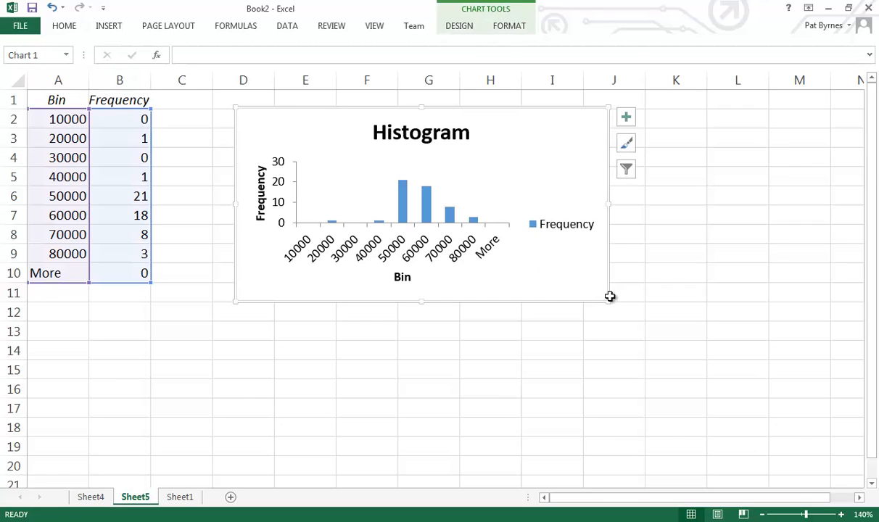
pyautogui.moveTo(609, 299); pyautogui.dragTo(759, 442)
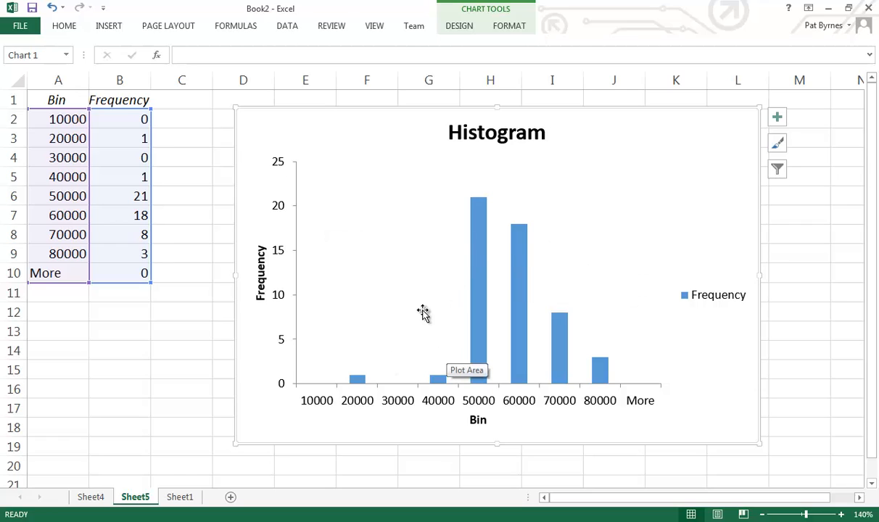
# Add data labels to the Frequency series of the histogram on Sheet5
pyautogui.rightClick(524, 285)
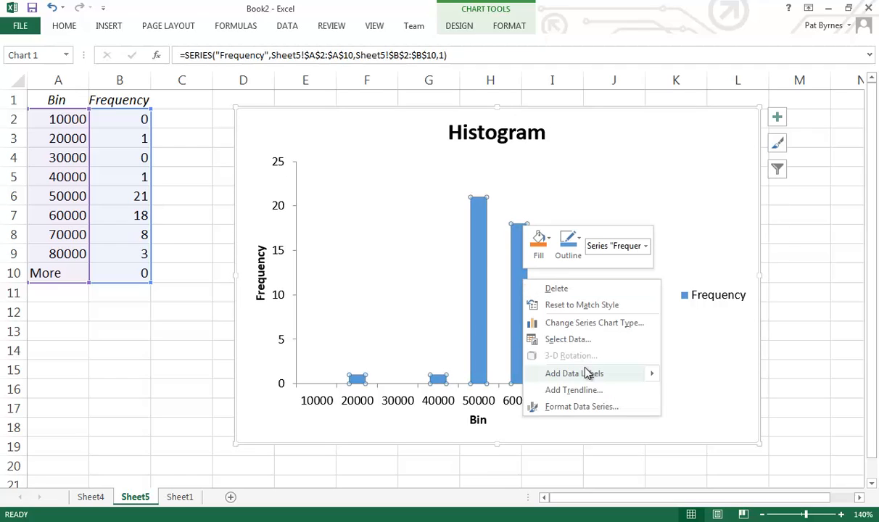
pyautogui.moveTo(587, 373)
pyautogui.click(690, 376)
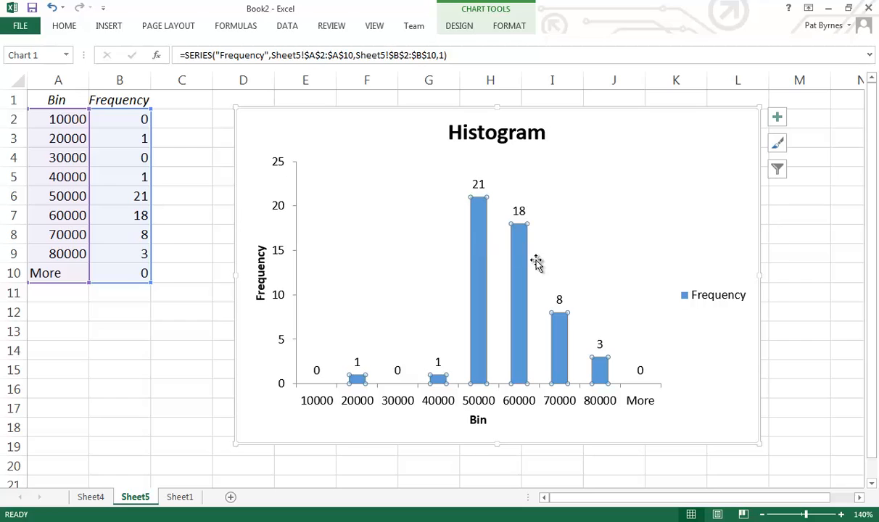
# Open the formatting options for the histogram's Frequency series and select all of its bars
pyautogui.click(482, 272)
pyautogui.doubleClick(483, 273)
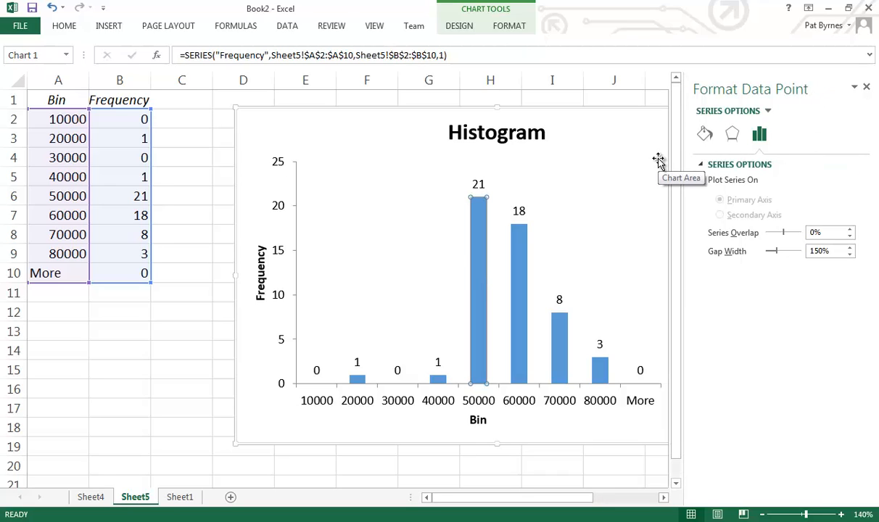
pyautogui.click(769, 112)
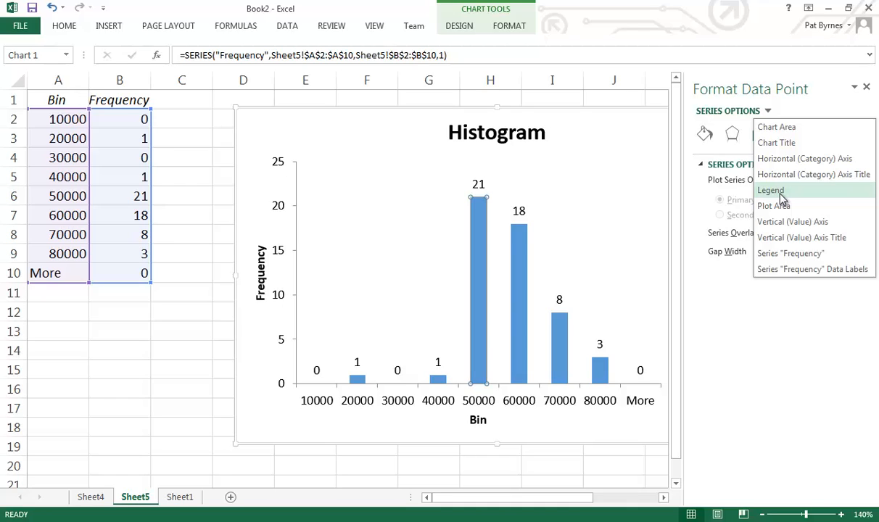
pyautogui.click(798, 254)
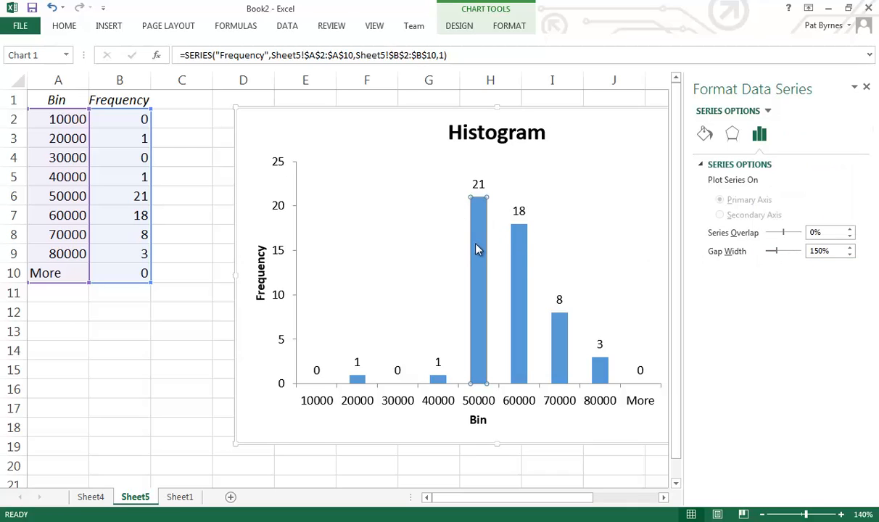
pyautogui.click(416, 308)
pyautogui.click(523, 291)
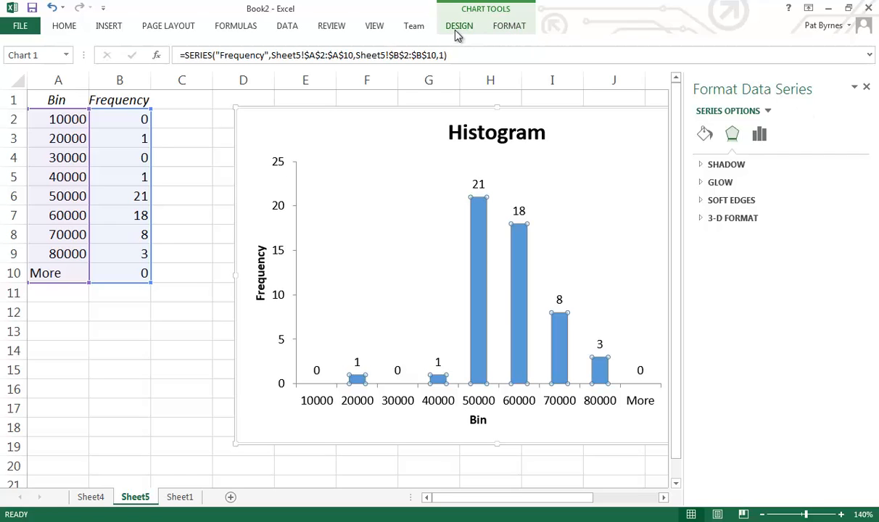
pyautogui.click(500, 29)
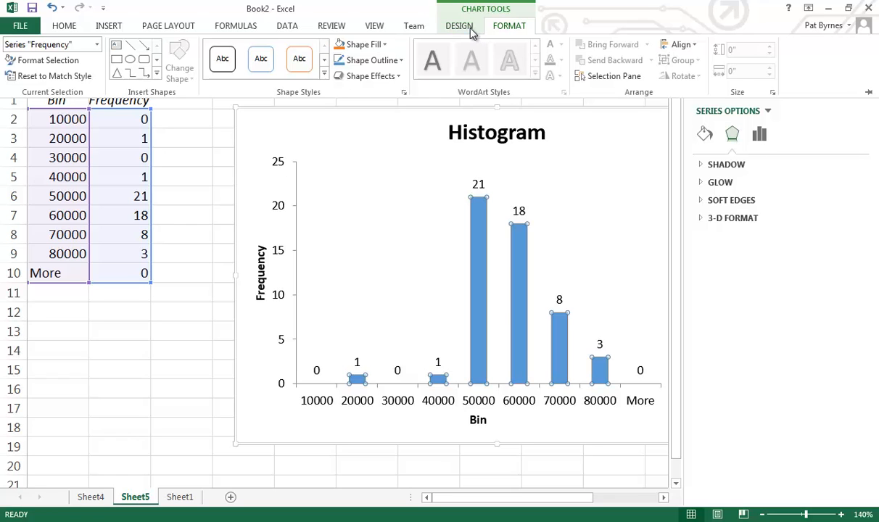
pyautogui.click(469, 28)
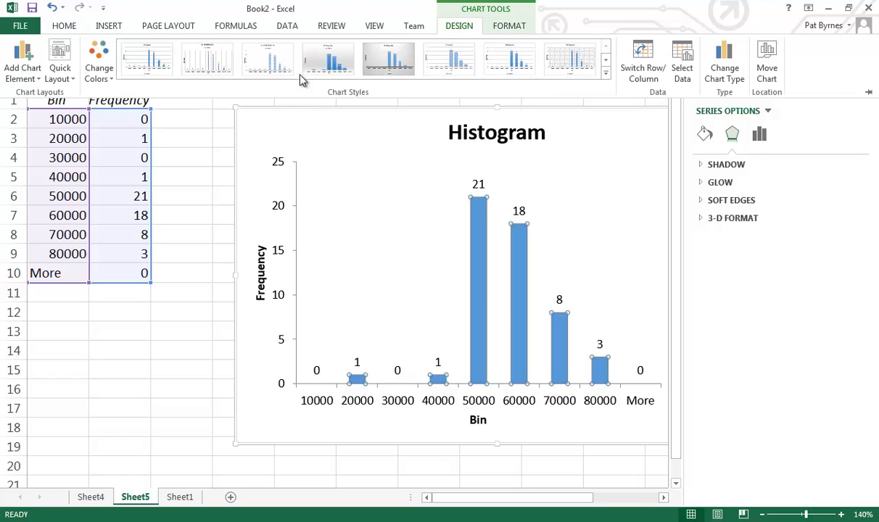
pyautogui.click(520, 32)
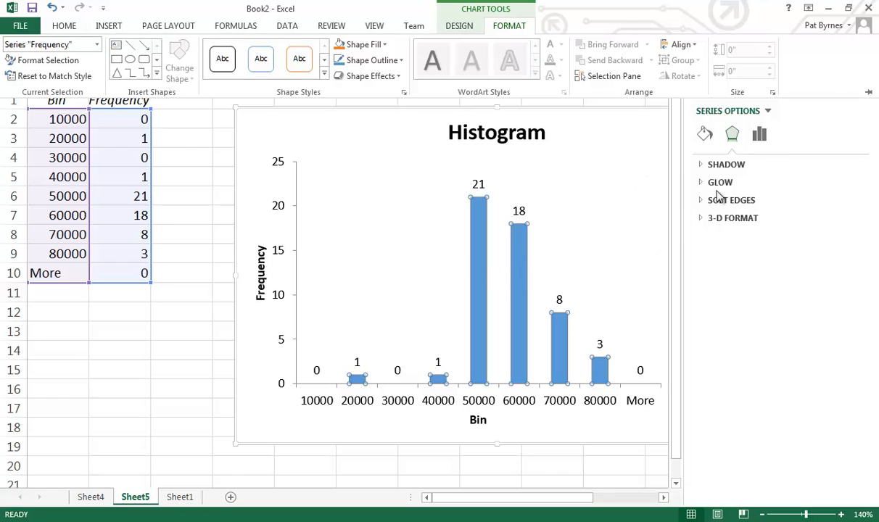
# Set the gap width of the Frequency series to 0% so the histogram bars touch each other
pyautogui.click(760, 138)
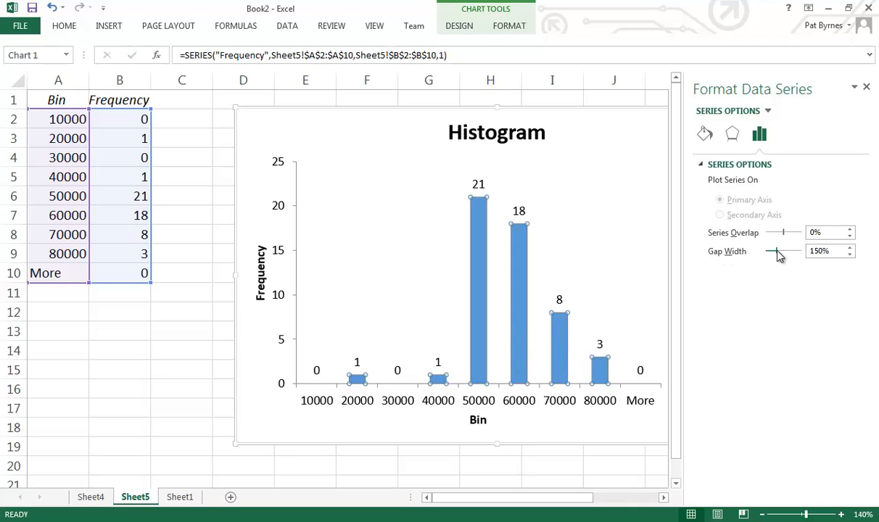
pyautogui.moveTo(776, 251); pyautogui.dragTo(768, 253)
pyautogui.moveTo(772, 259); pyautogui.dragTo(770, 257)
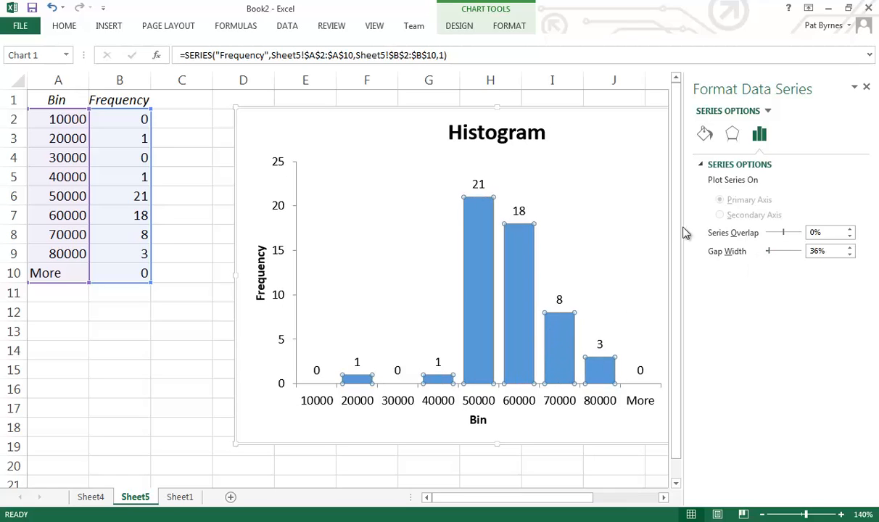
pyautogui.moveTo(770, 251); pyautogui.dragTo(759, 251)
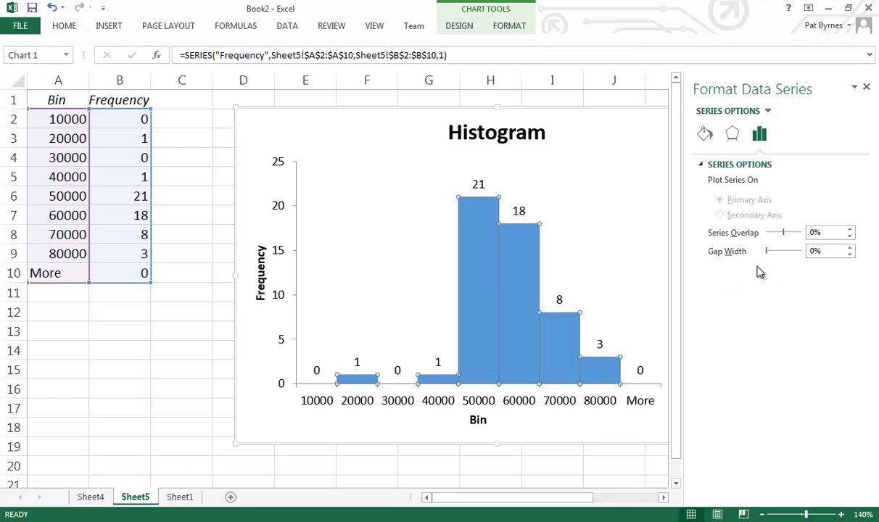
pyautogui.click(331, 306)
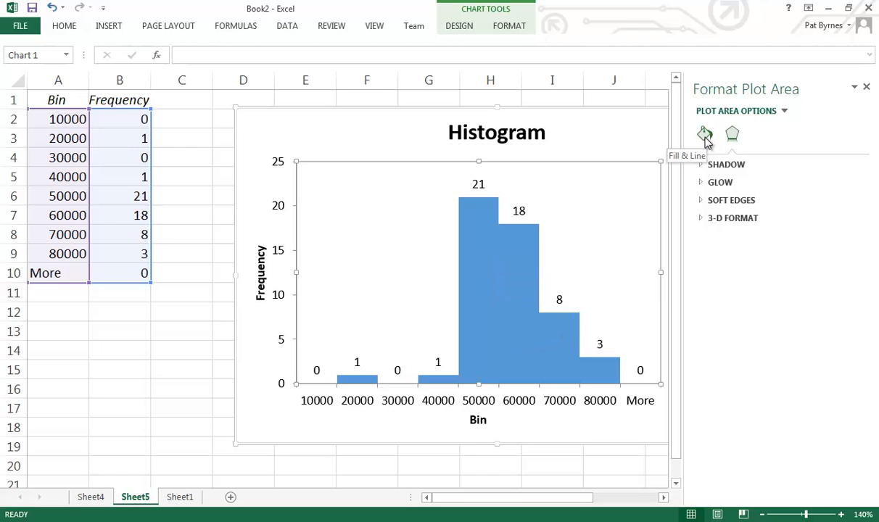
# Give the bars of the Frequency series a solid black border line
pyautogui.click(523, 263)
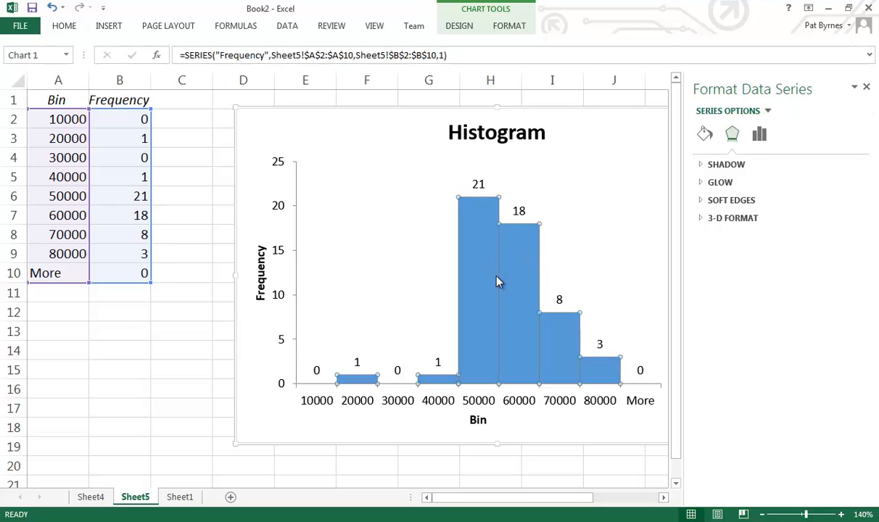
pyautogui.click(706, 135)
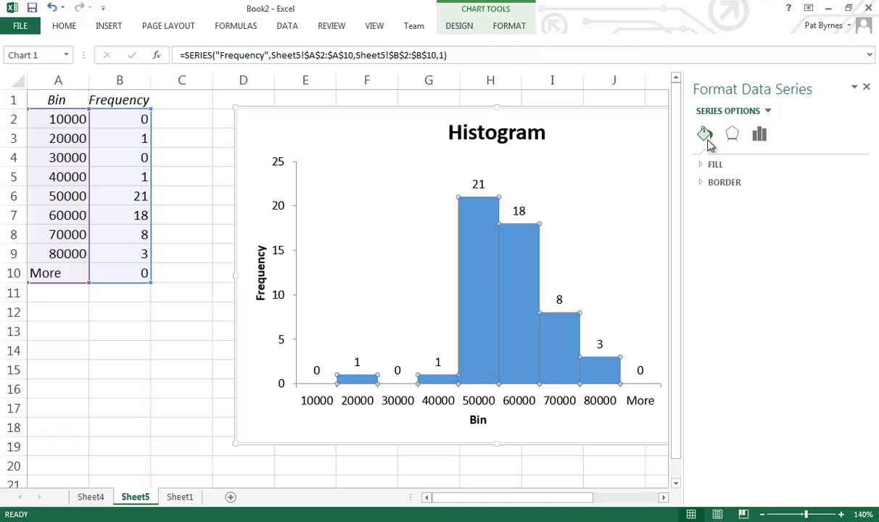
pyautogui.click(701, 184)
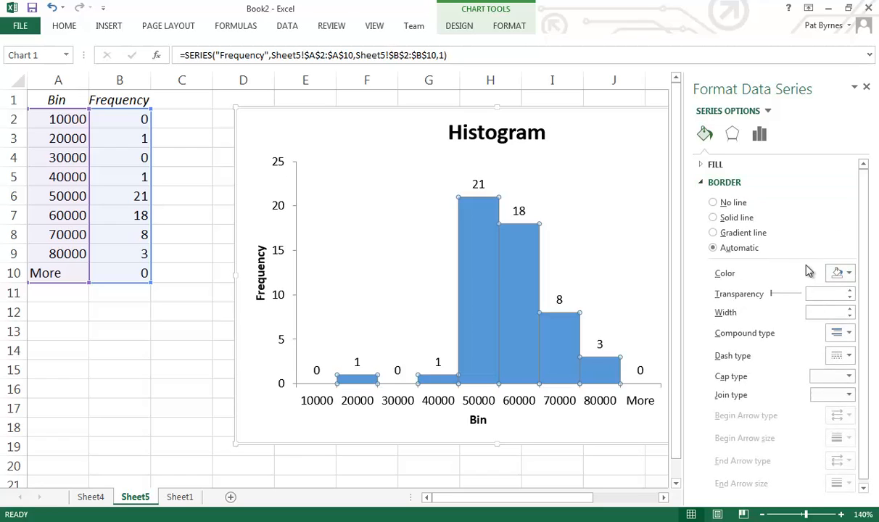
pyautogui.click(713, 218)
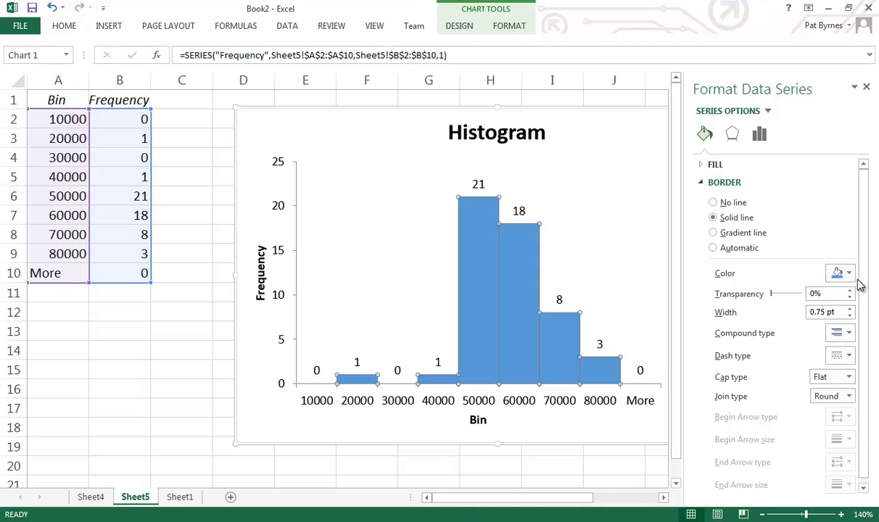
pyautogui.moveTo(539, 363)
pyautogui.click(850, 275)
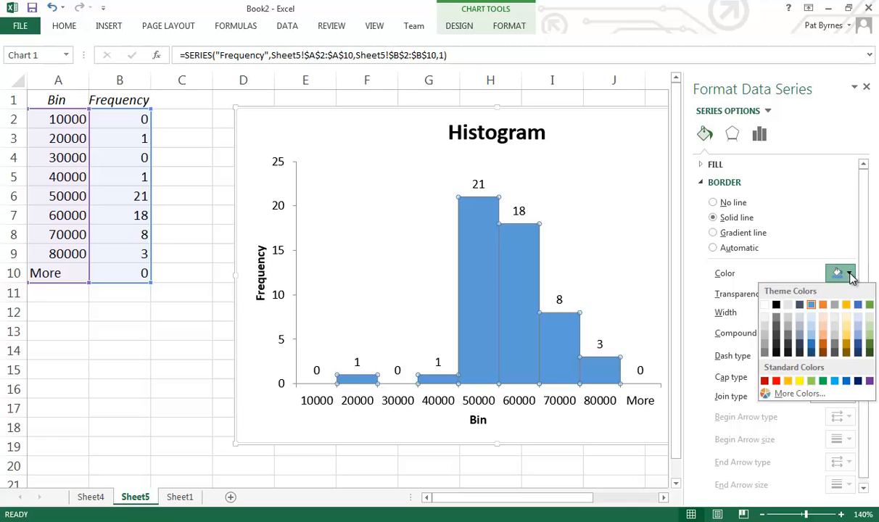
pyautogui.click(776, 305)
pyautogui.click(586, 268)
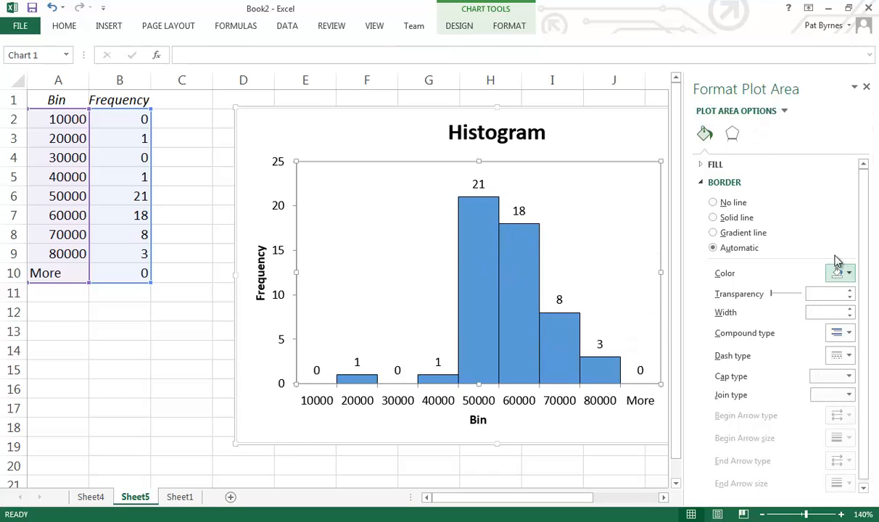
pyautogui.click(702, 165)
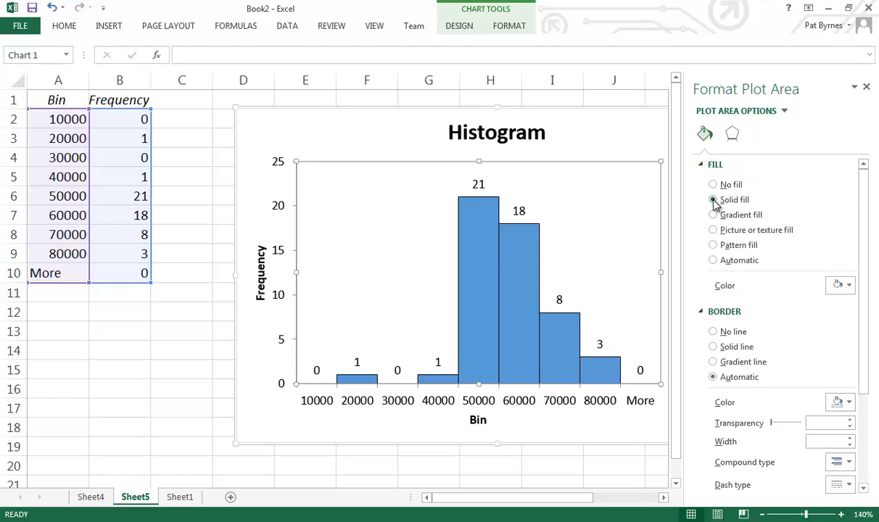
pyautogui.click(713, 200)
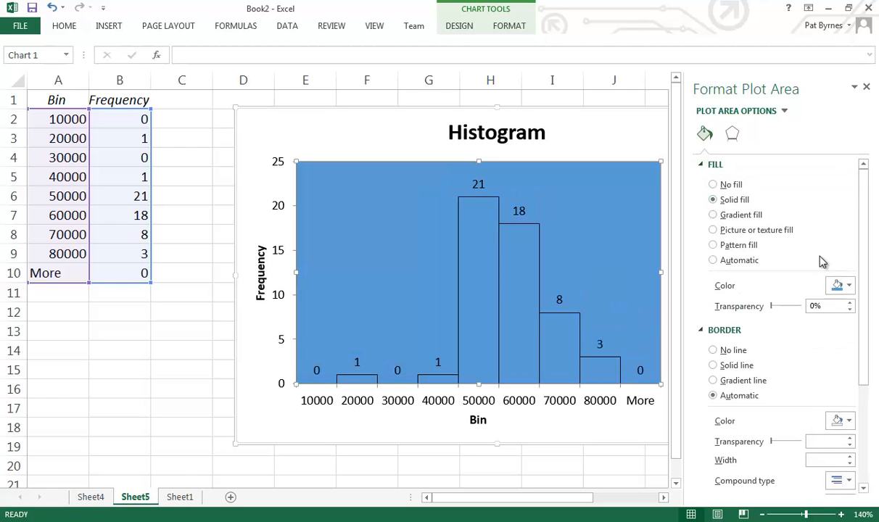
pyautogui.click(52, 10)
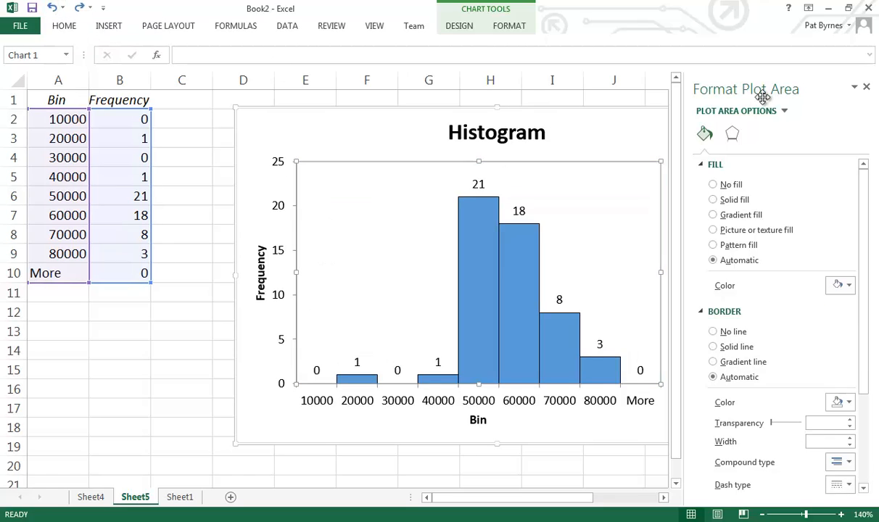
# Apply a solid red fill to the bars of the Frequency series
pyautogui.click(784, 111)
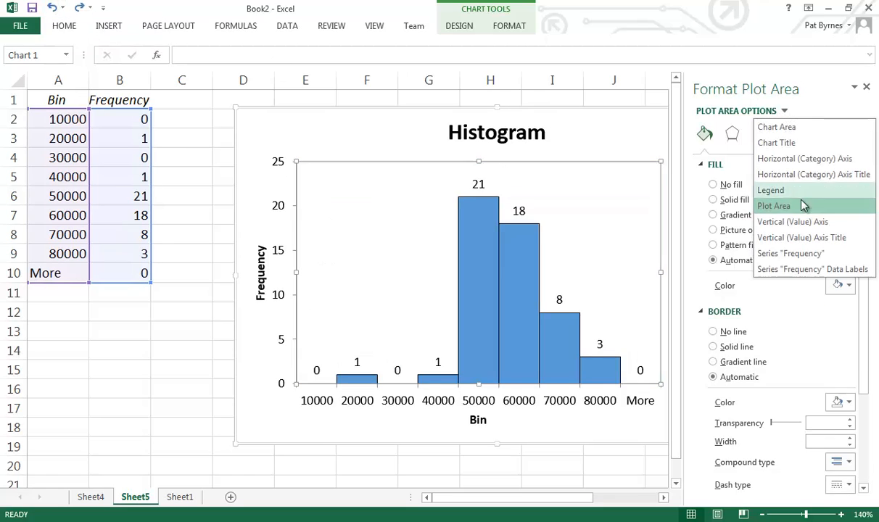
pyautogui.click(803, 254)
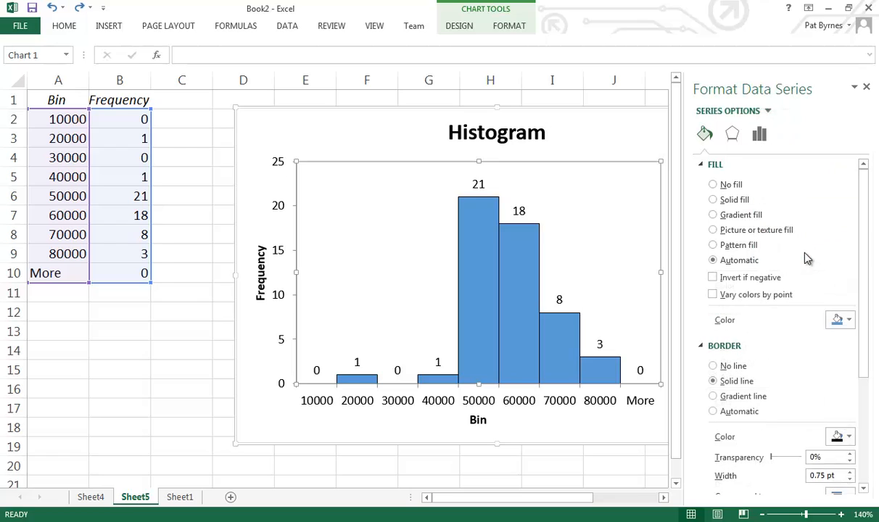
pyautogui.click(713, 200)
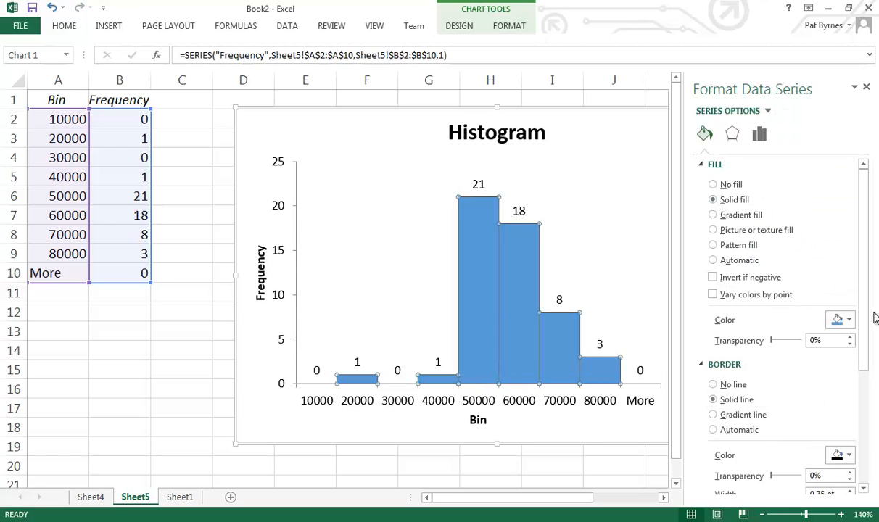
pyautogui.click(850, 321)
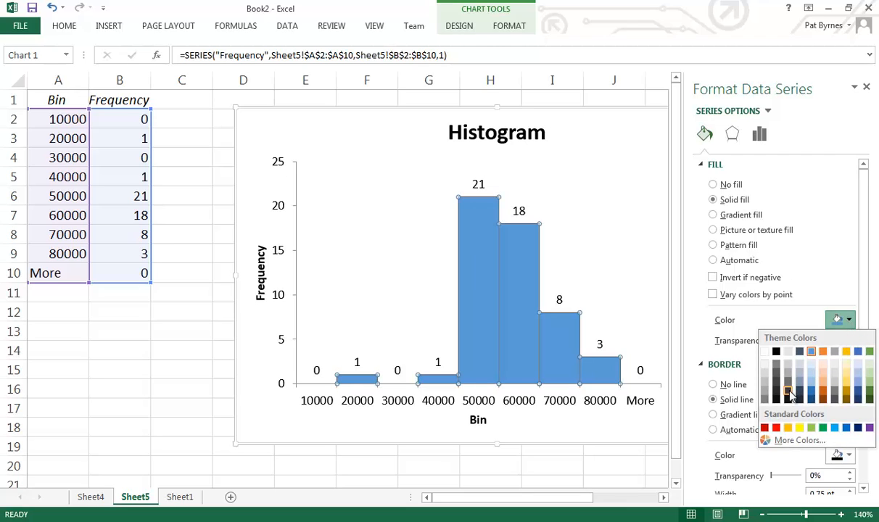
pyautogui.click(777, 429)
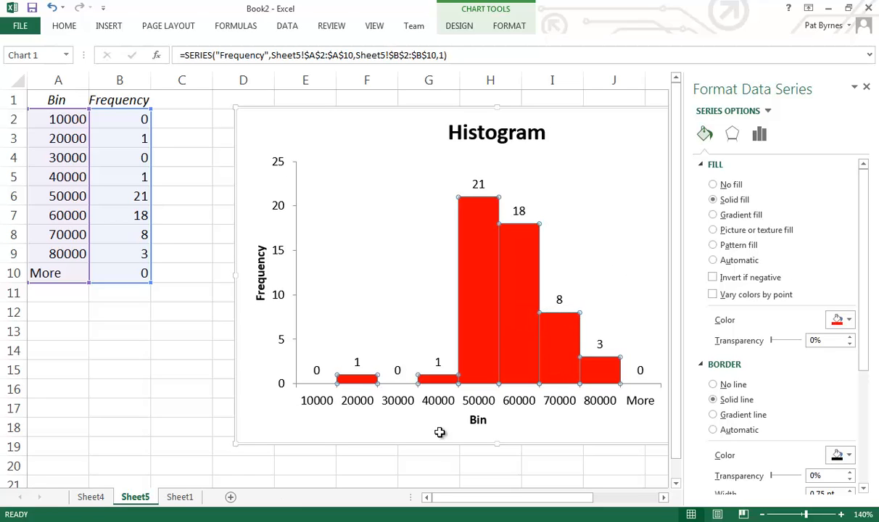
pyautogui.hotkey('alt', 'Tab')
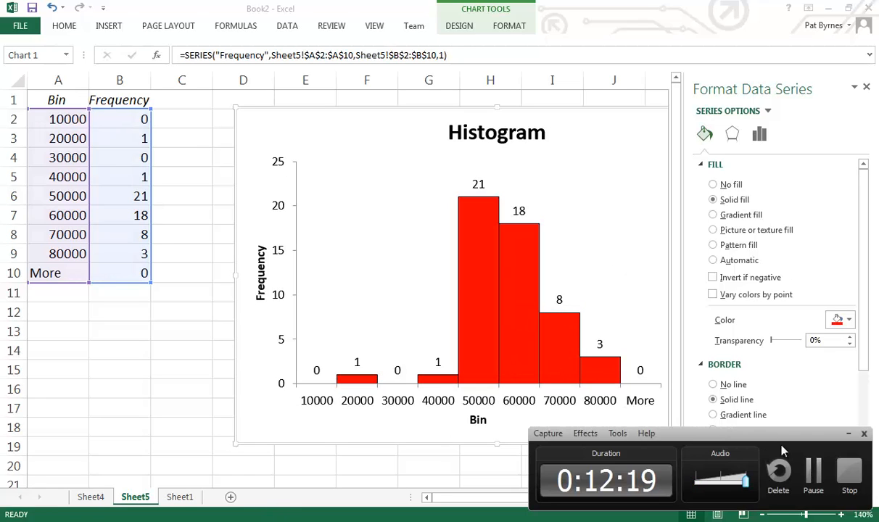